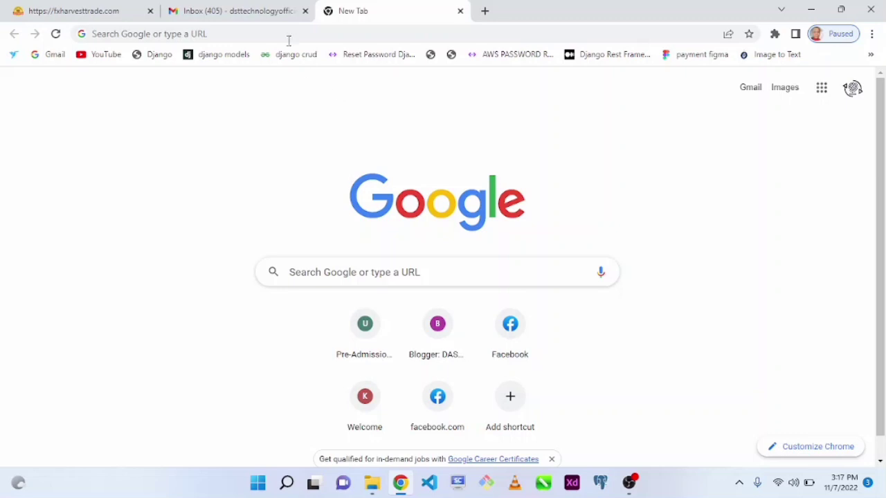
Go to the flutterwave.com website.
click(230, 29)
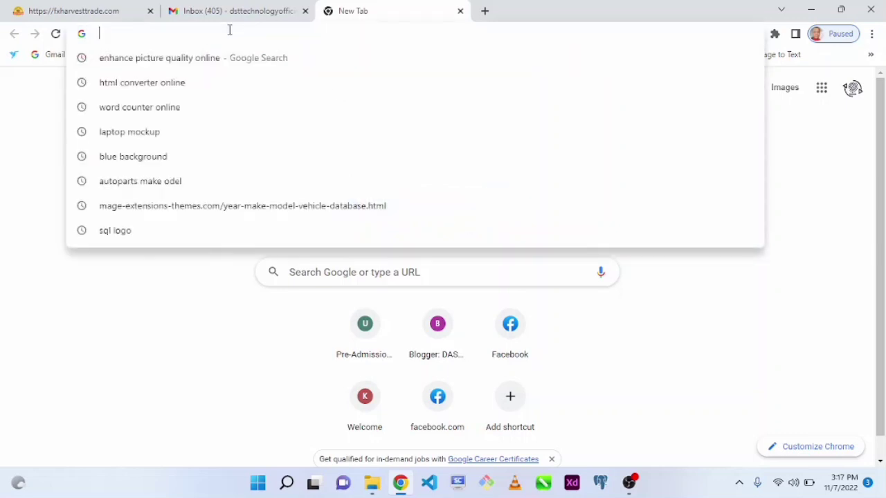
text(FLUTterwave.com)
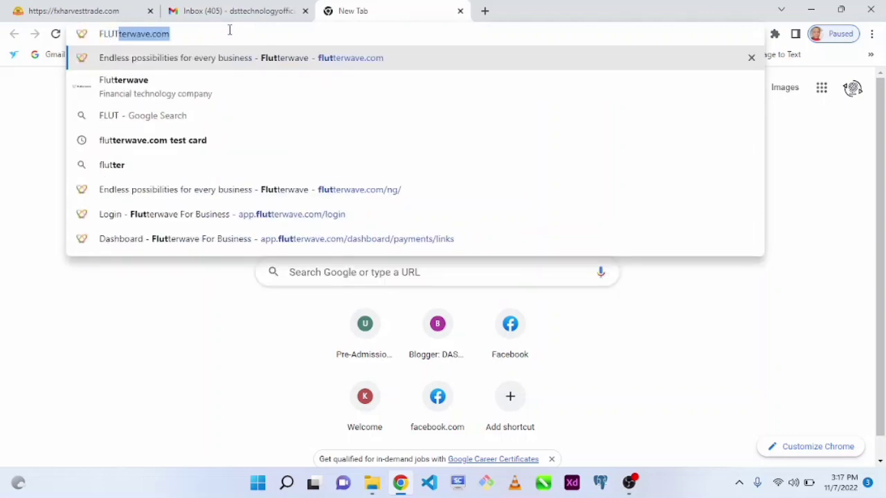
key(Return)
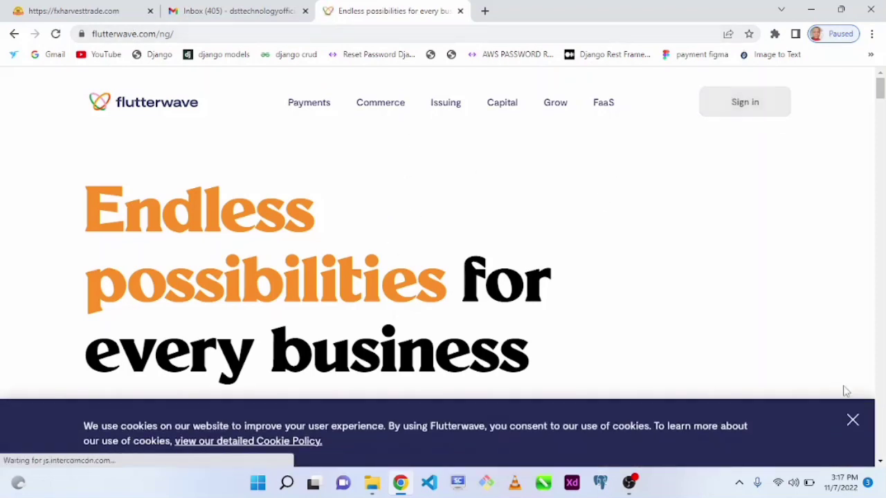
Dismiss the cookie notice and get to the Create account sign-up form.
click(853, 420)
click(747, 104)
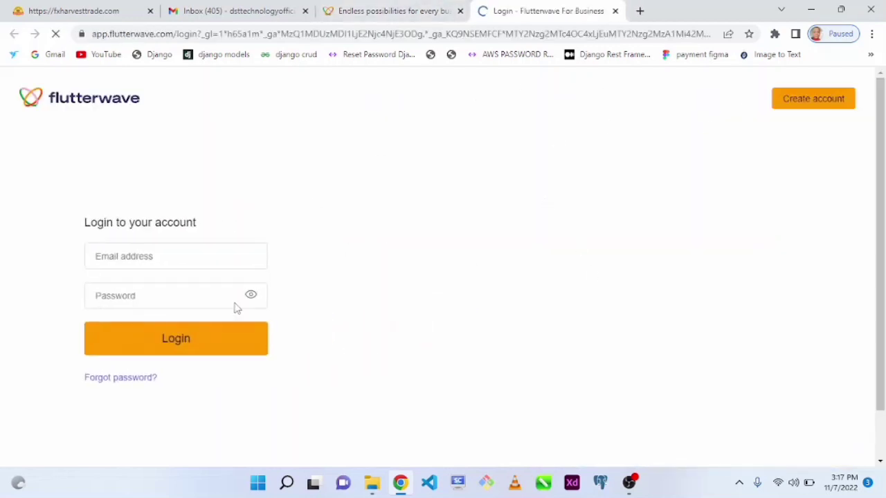
click(817, 105)
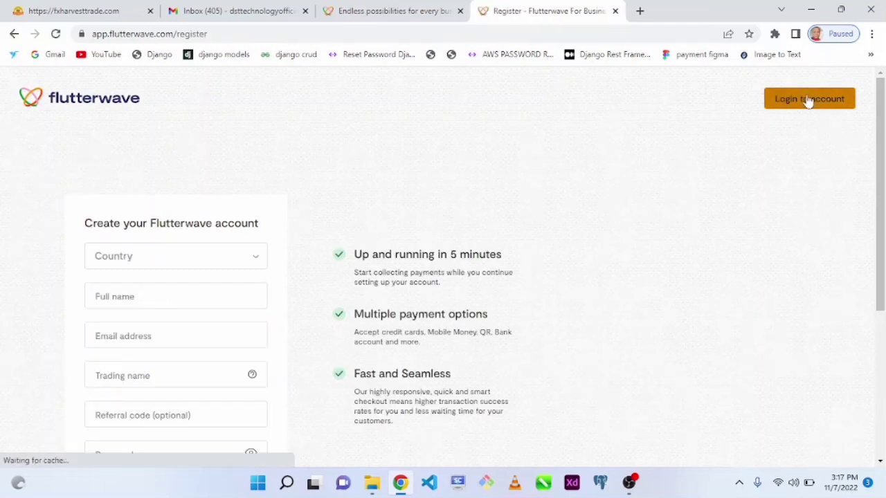
scroll(218, 132, down, 2)
click(216, 134)
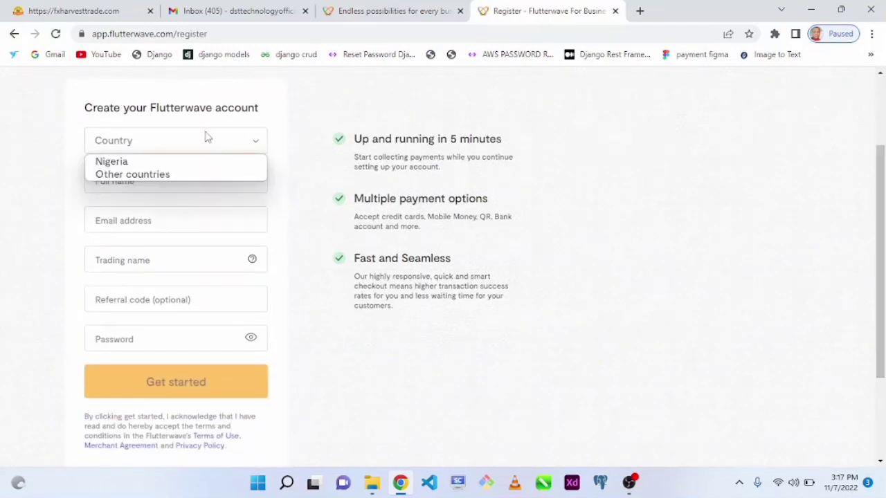
Choose Nigeria as the country.
click(188, 164)
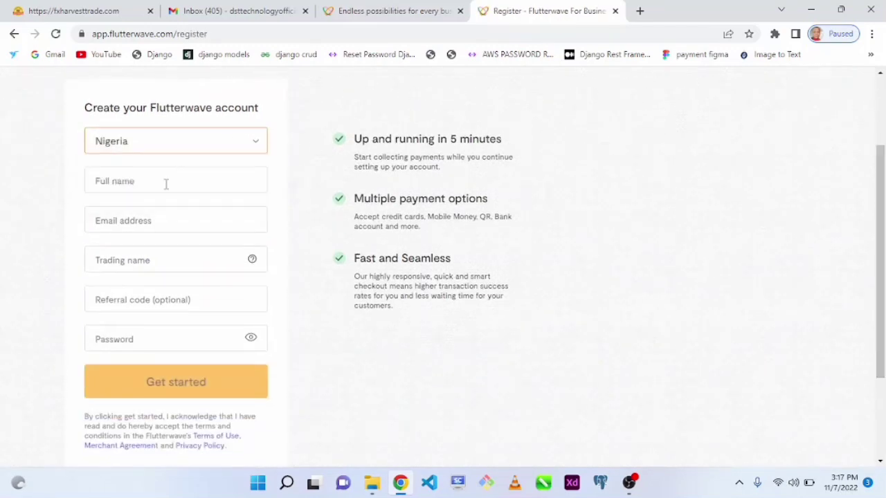
click(165, 143)
click(174, 145)
click(150, 145)
click(153, 138)
Enter DST TECHNOLOGY as the full name and autofill the saved business e-mail.
click(146, 177)
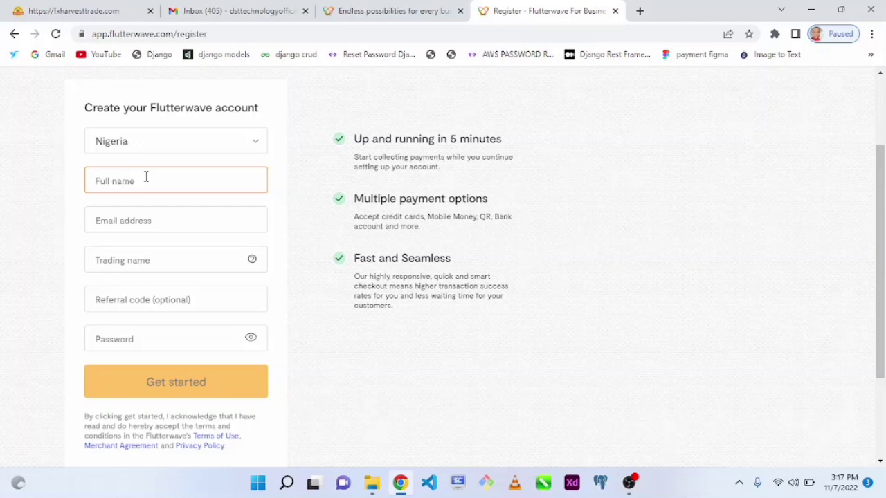
text(DST TECHNOLOGY)
click(130, 220)
text(dst)
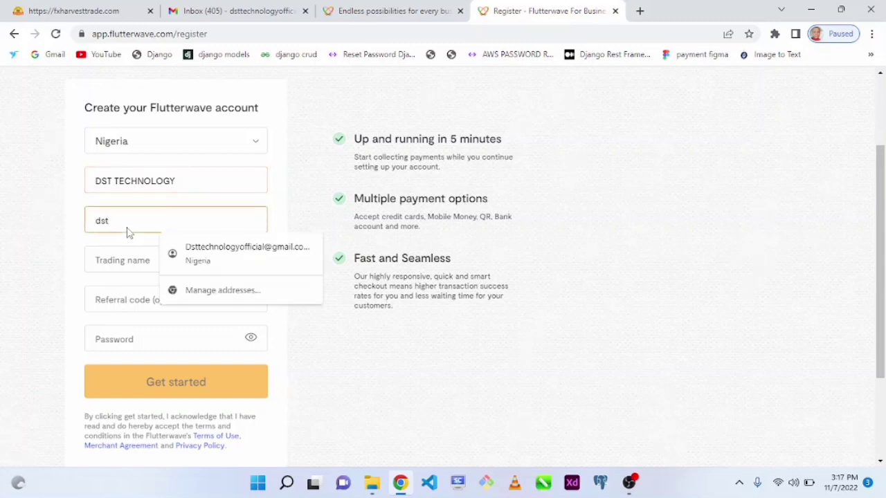
click(208, 253)
Enter DST TECHNOLOGY as the trading name, remove stray letters, and type a password.
click(150, 258)
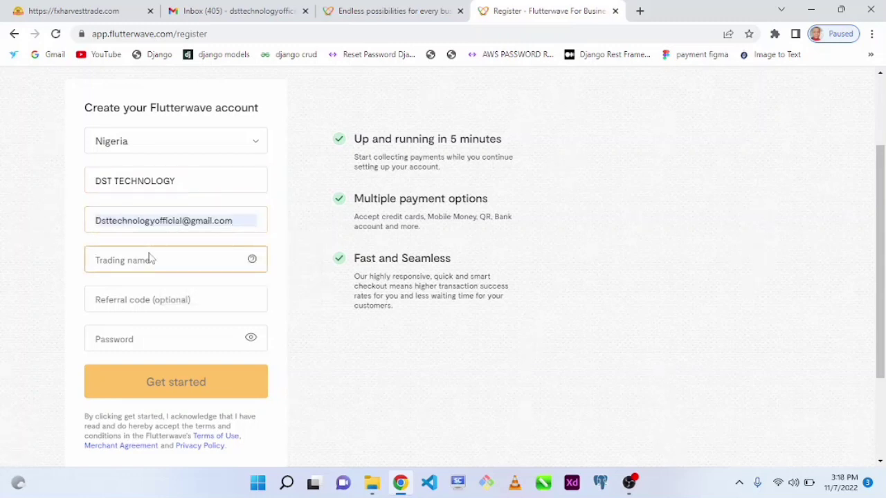
text(DST TECHNOLOGY)
click(176, 299)
click(167, 336)
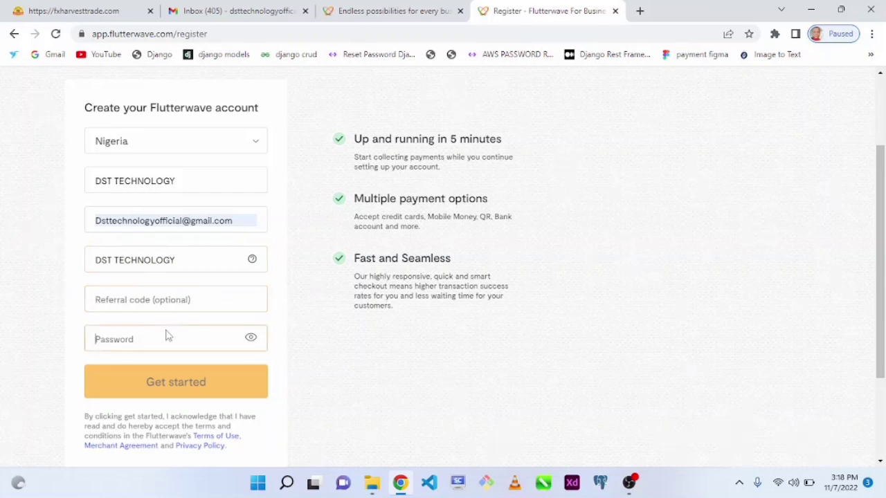
click(193, 262)
text(G)
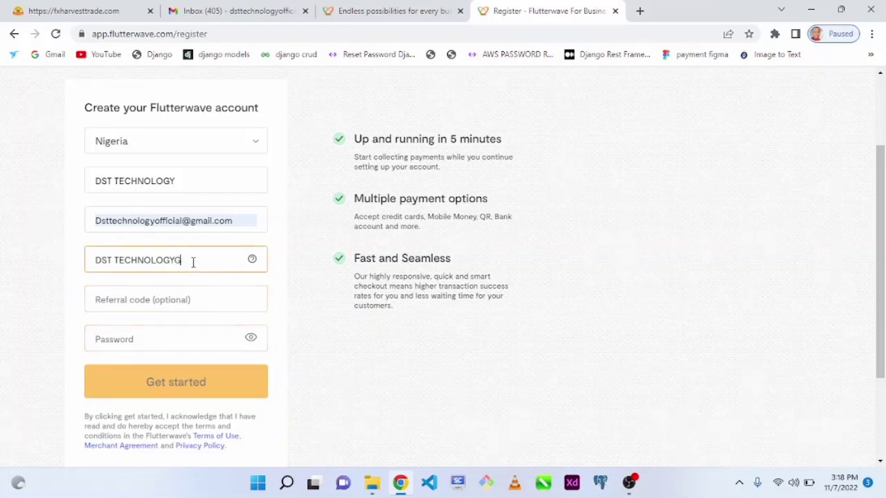
key(BackSpace)
text(d)
key(ctrl+plus)
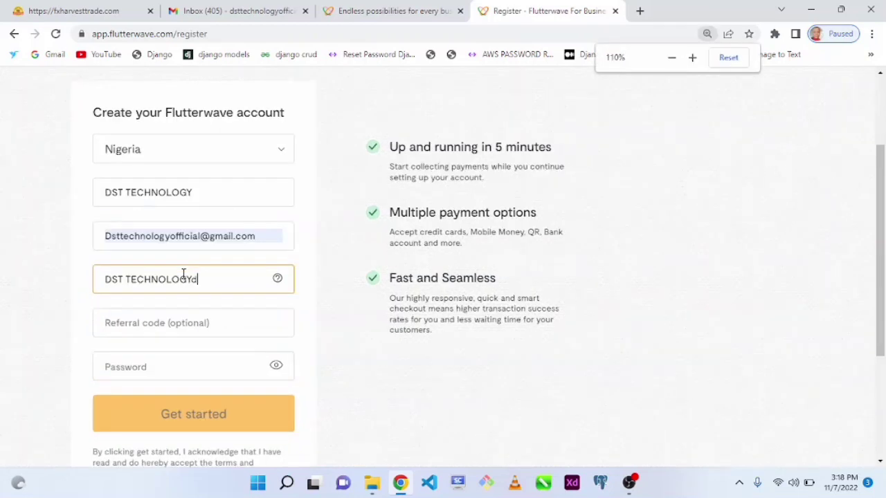
key(BackSpace)
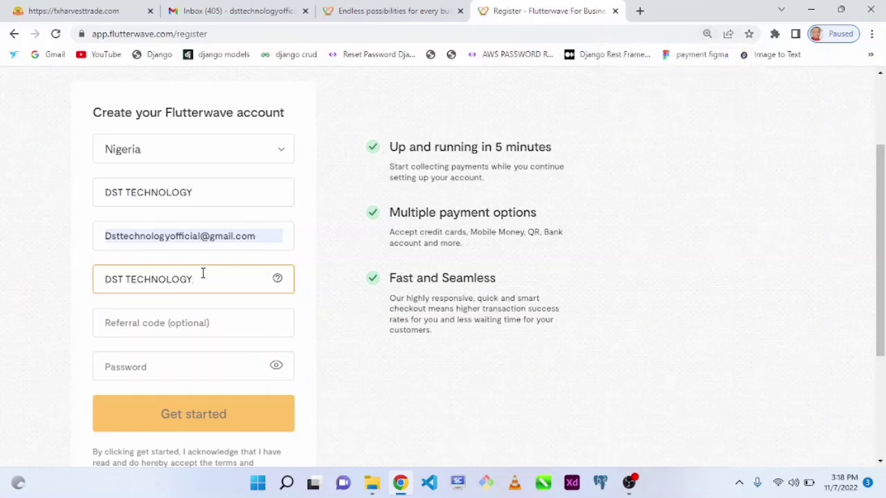
click(151, 366)
text(••)
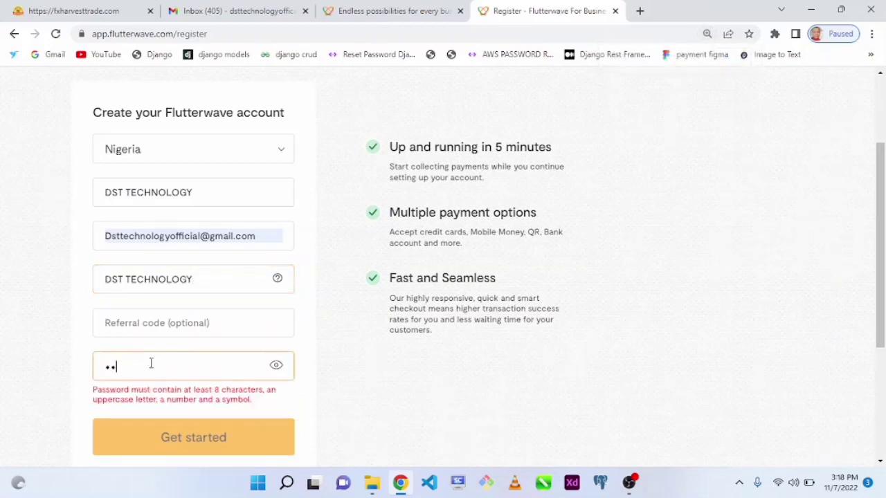
text(••••••••)
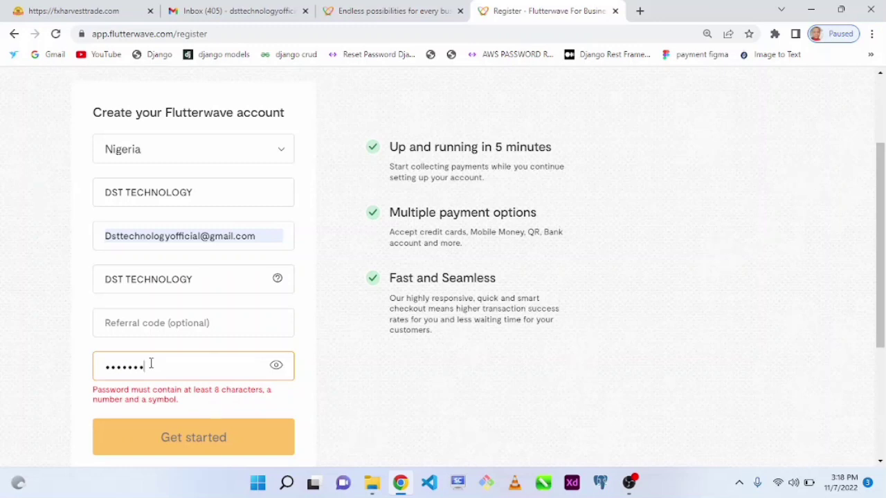
text(•••)
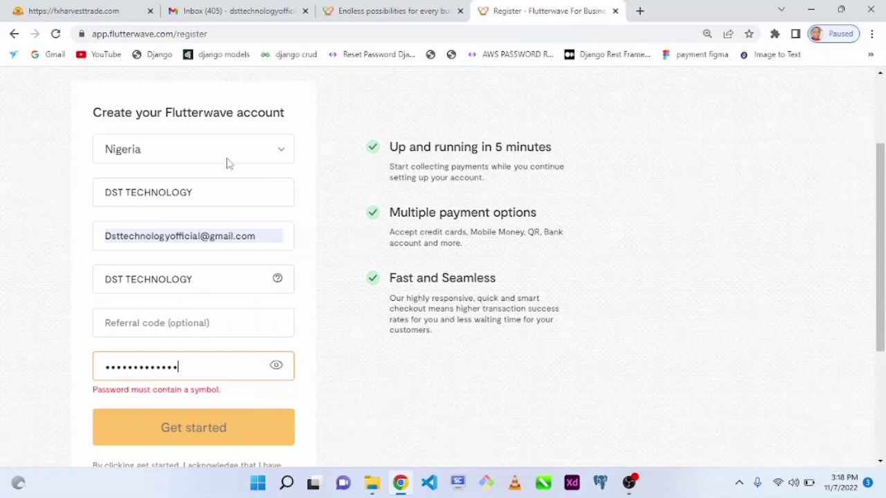
Try a test referral code, clear it, and paste a new password.
click(146, 324)
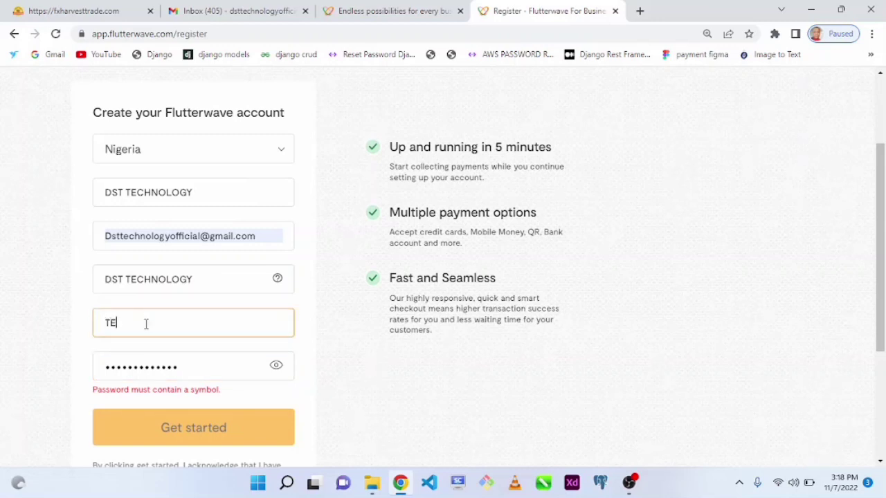
drag(205, 320, 55, 332)
key(ctrl+c)
key(BackSpace)
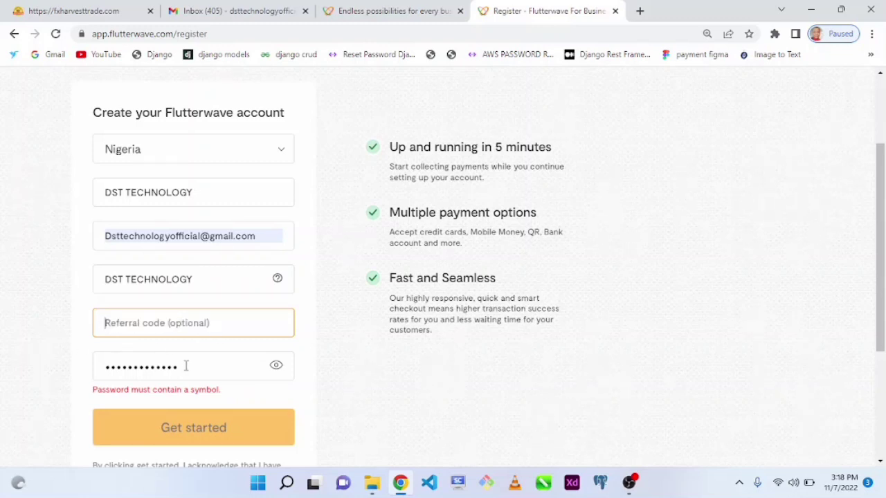
drag(247, 366, 48, 374)
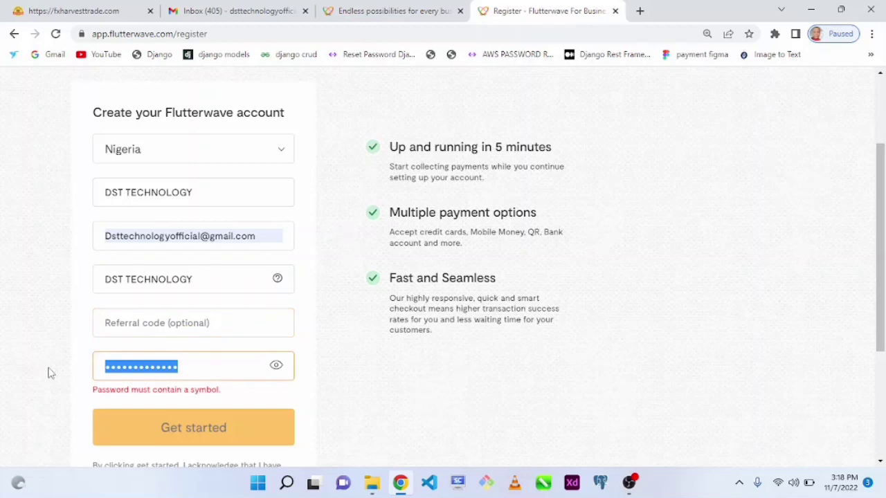
key(BackSpace)
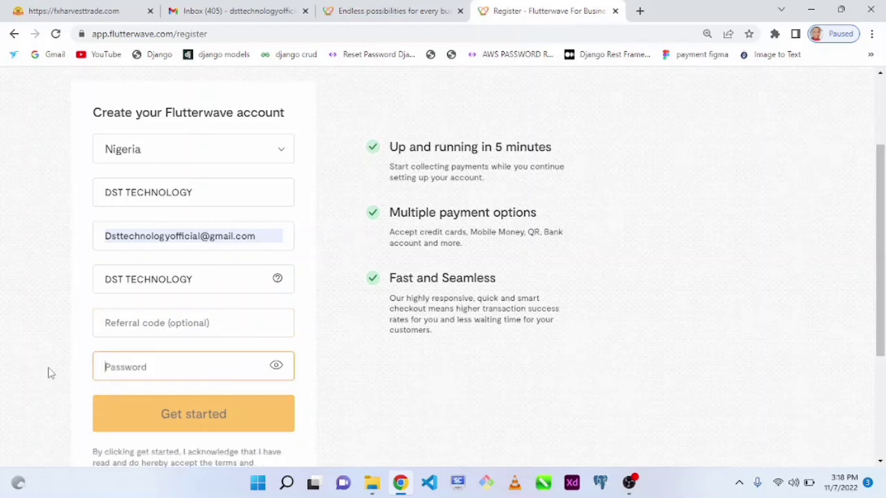
key(ctrl+v)
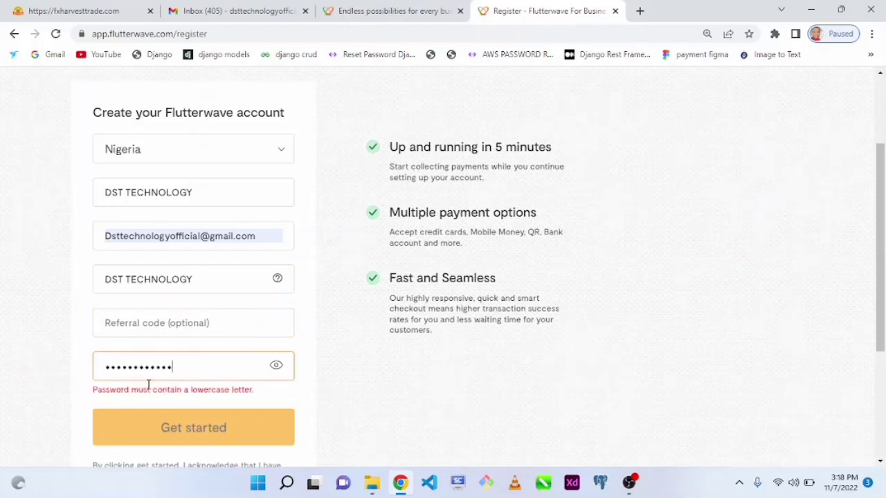
Build a mixed-case test value in the referral code field and select it.
click(135, 321)
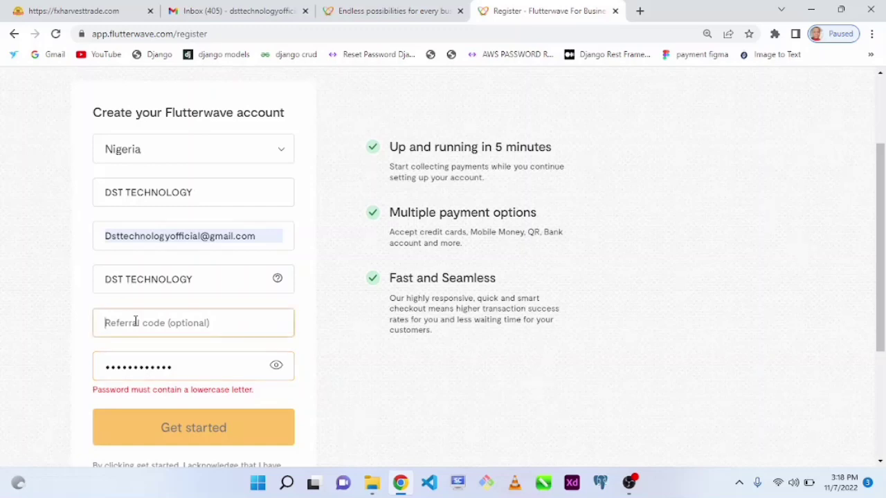
key(ctrl+v)
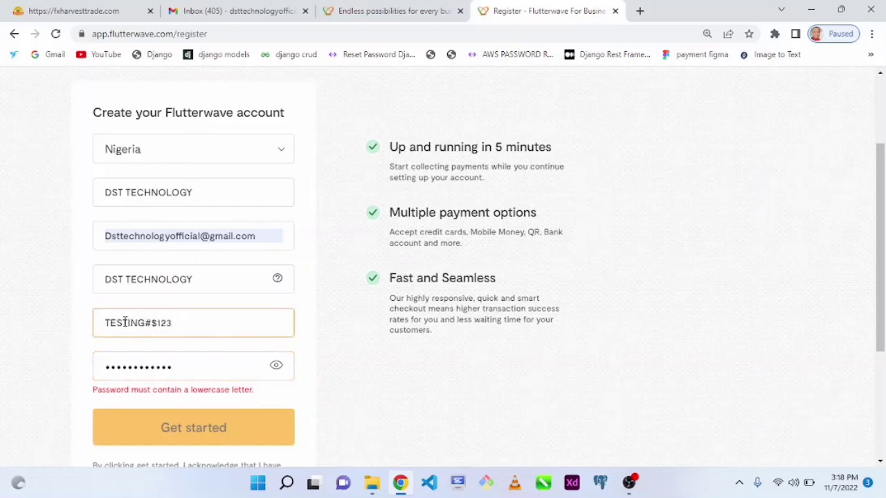
drag(122, 322, 147, 323)
key(BackSpace)
key(ctrl+a)
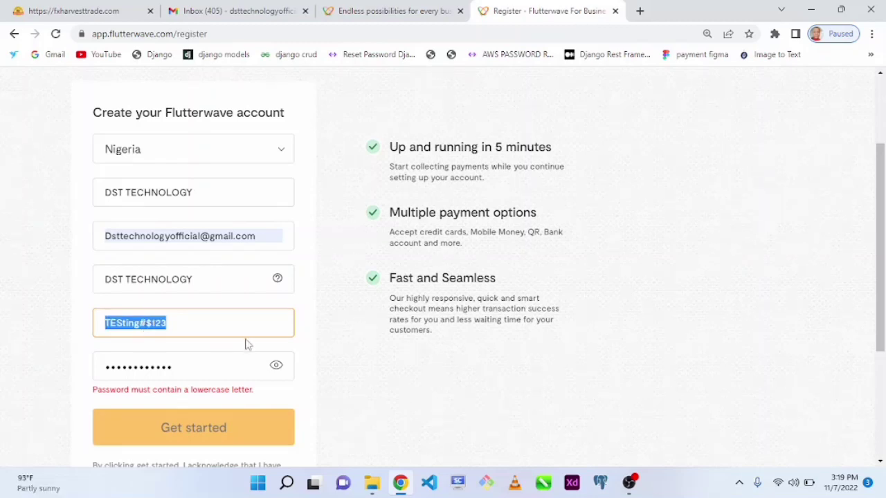
Paste the mixed-case value as the password and clear the referral code.
click(181, 369)
key(ctrl+a)
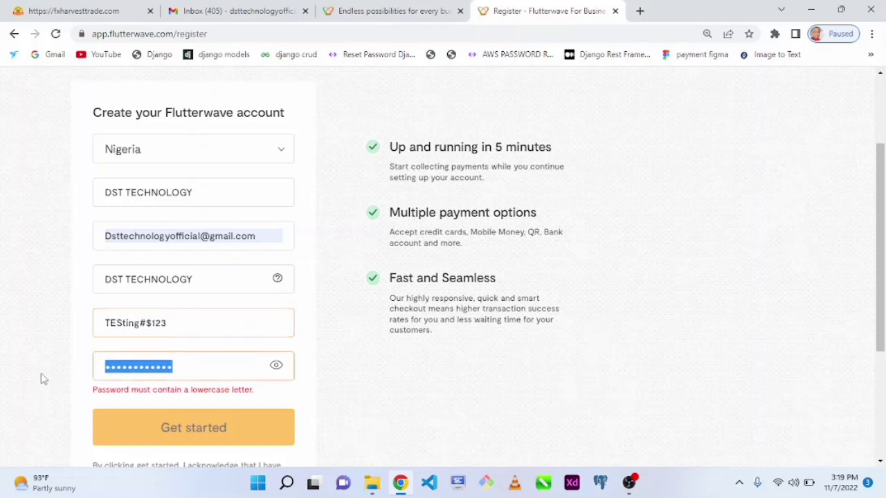
key(ctrl+v)
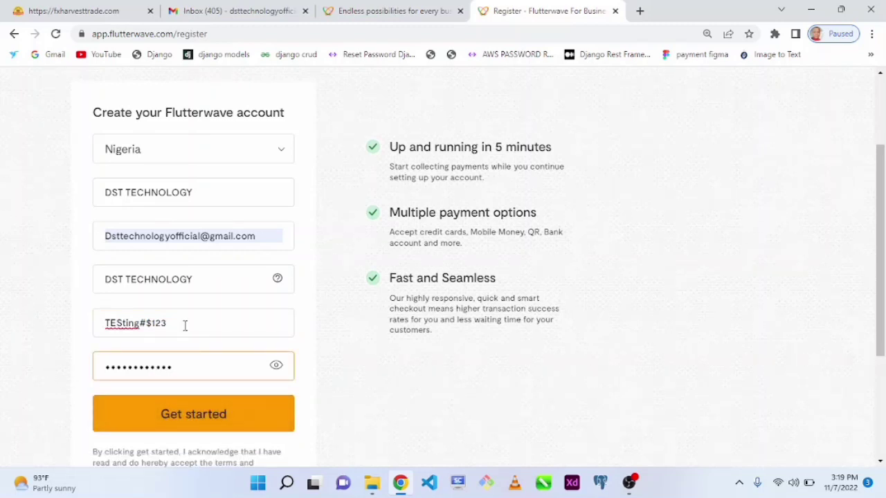
drag(185, 325, 59, 332)
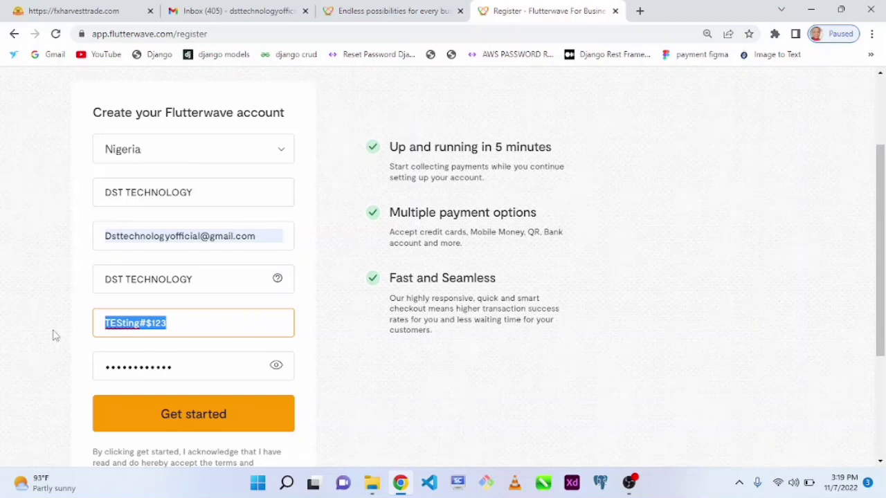
key(BackSpace)
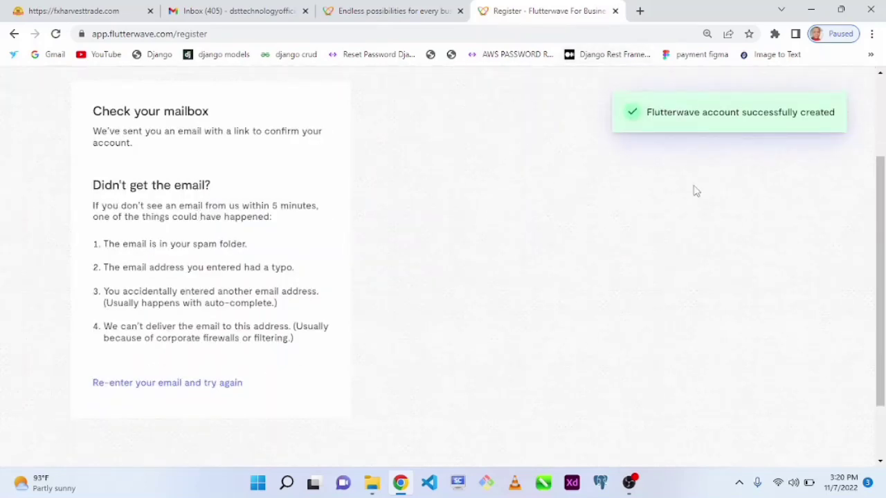
Confirm the e-mail from Gmail's Flutterwave Email Verification message and switch to the new Flutterwave tab.
click(235, 11)
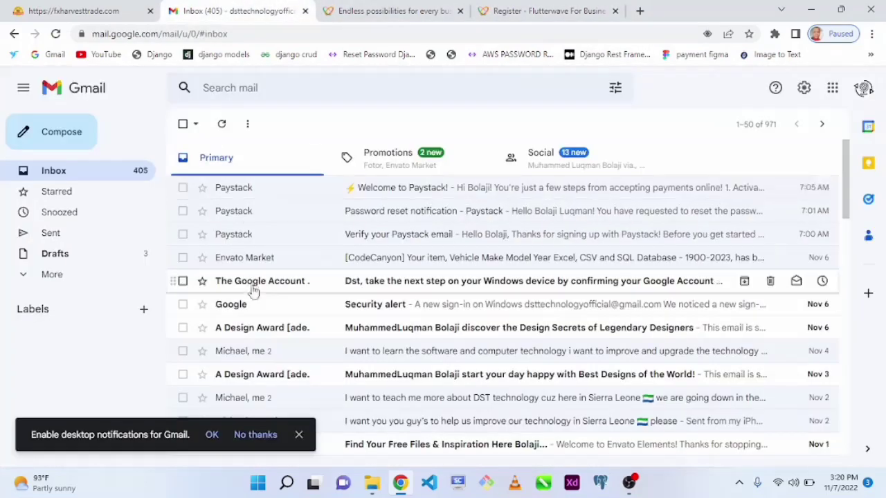
click(221, 124)
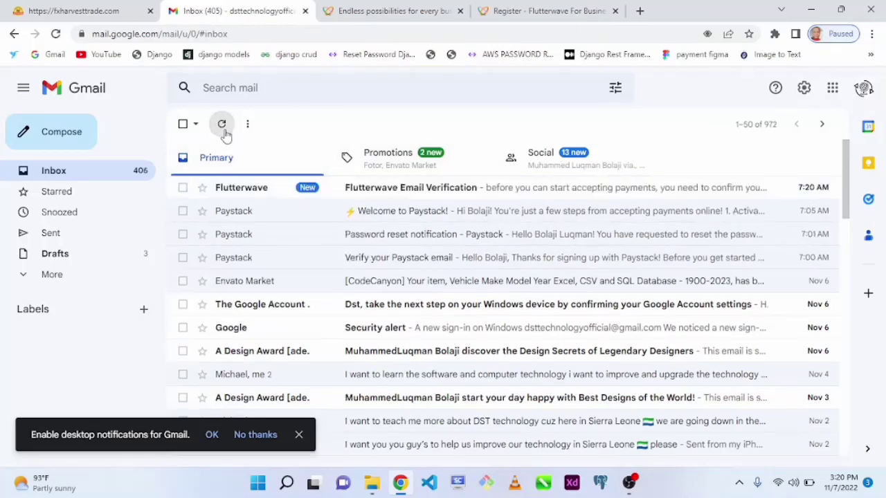
click(417, 191)
click(549, 376)
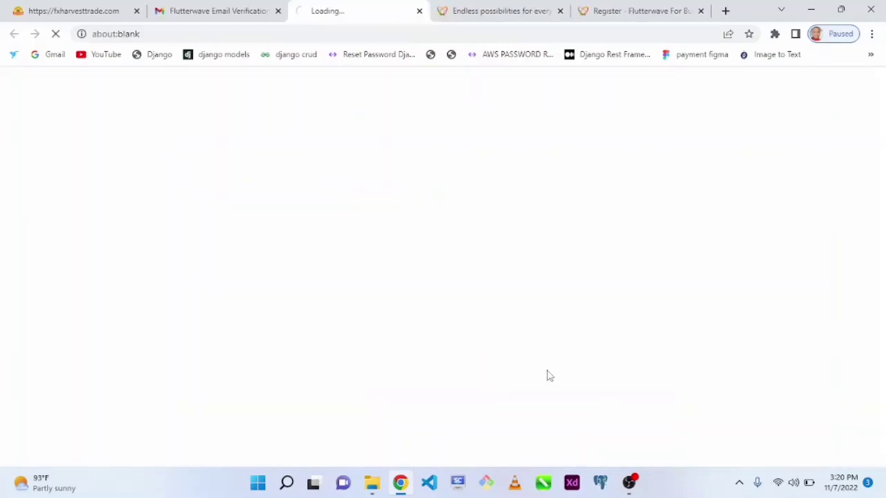
click(236, 9)
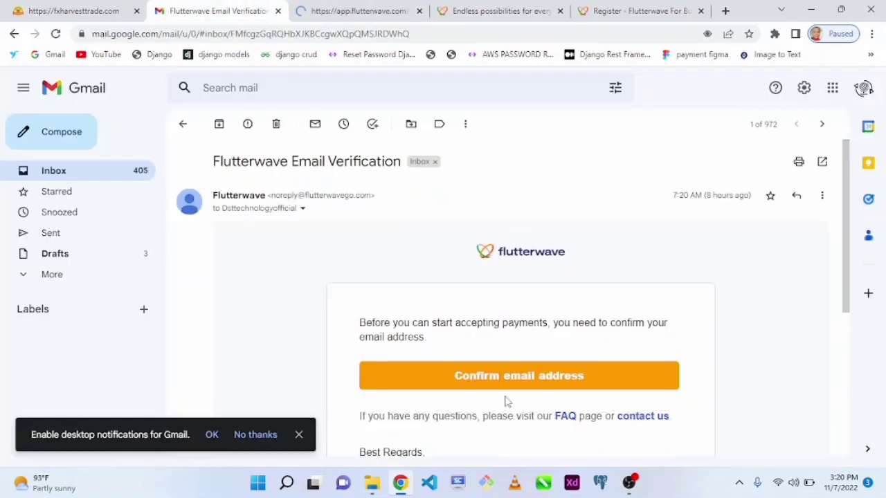
click(340, 6)
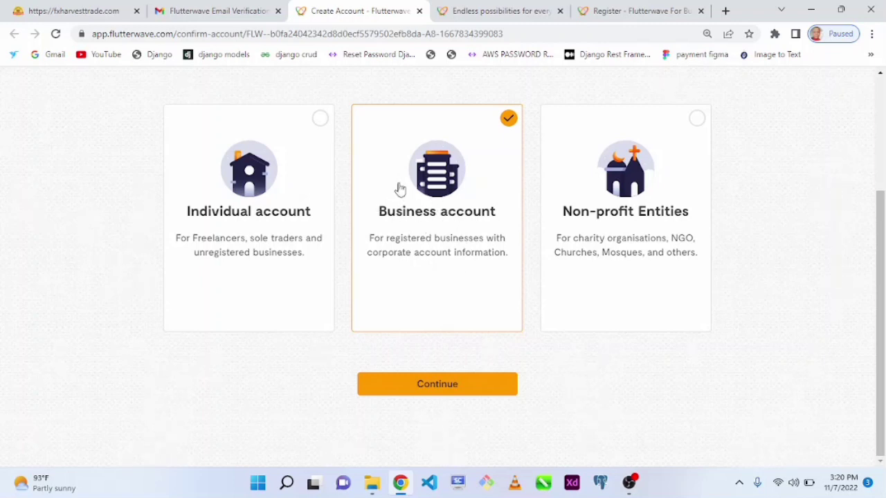
Choose Individual account as the account type and continue.
click(291, 182)
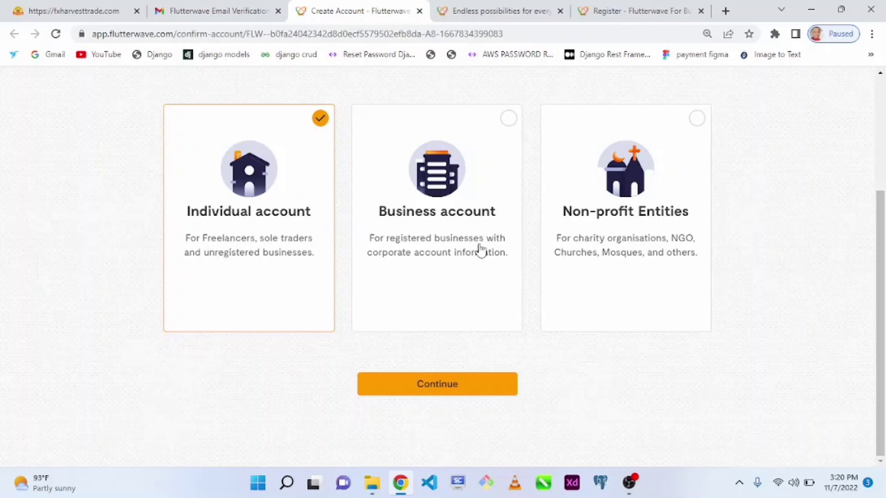
click(417, 385)
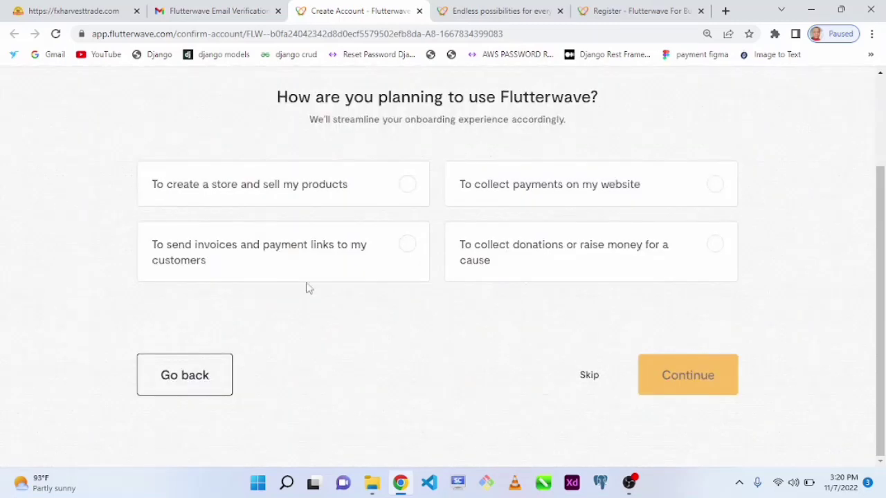
Pick 'To collect payments on my website' instead of the store option and continue.
click(359, 195)
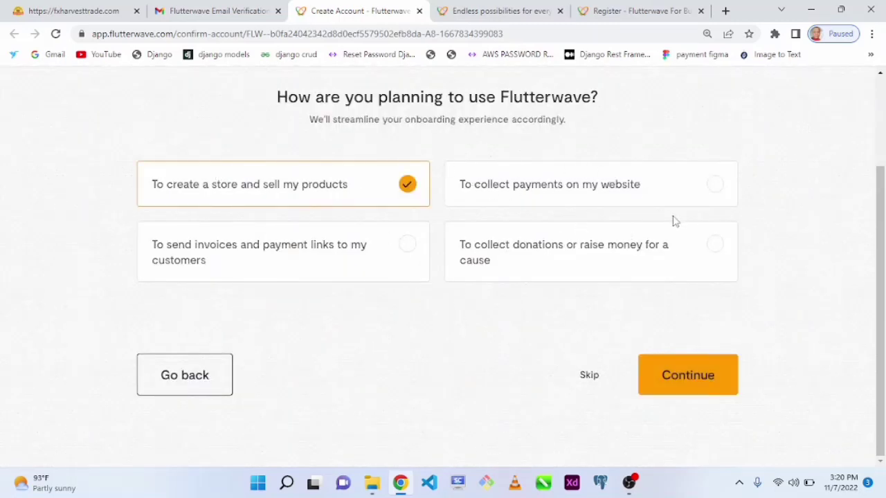
click(668, 380)
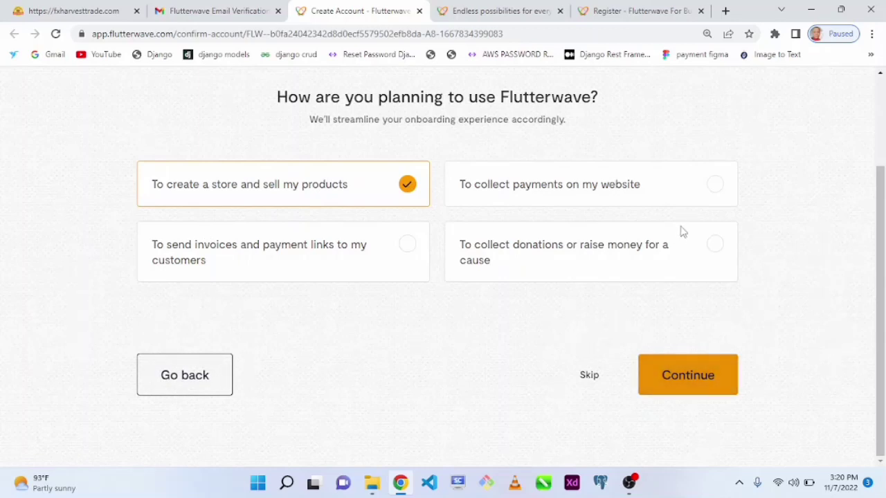
click(720, 195)
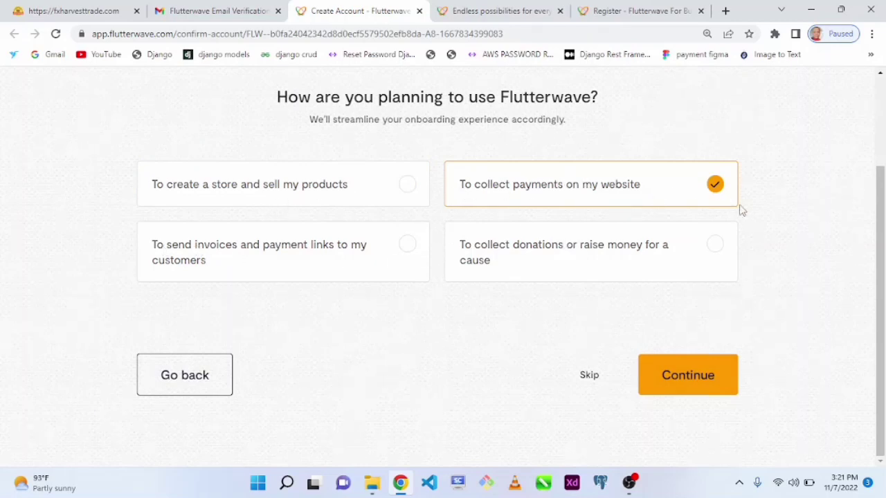
click(678, 393)
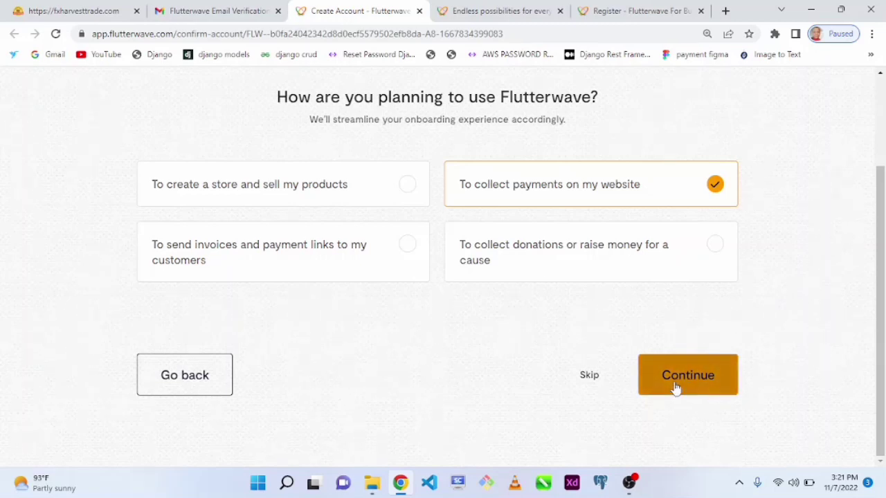
click(676, 389)
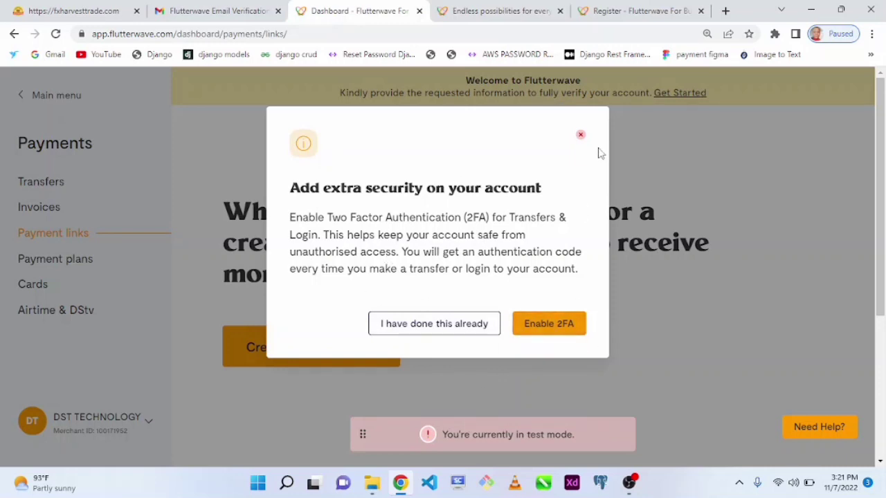
Close the 'Add extra security on your account' two-factor prompt.
click(580, 135)
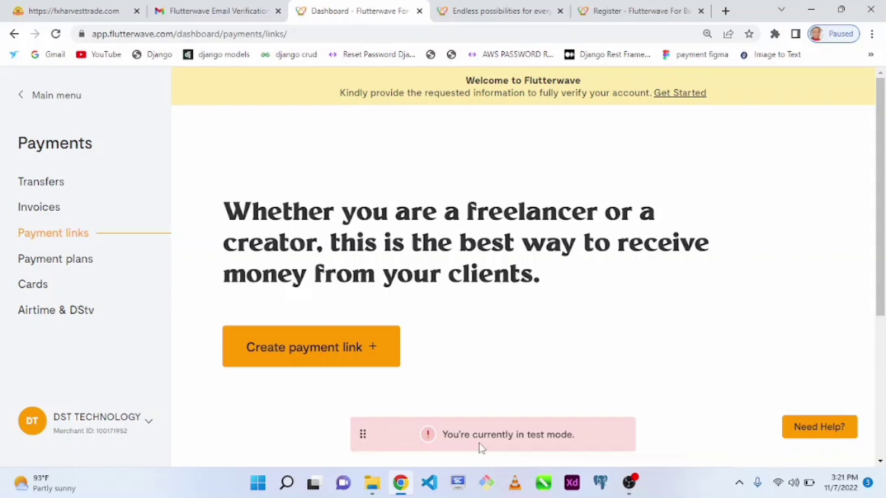
drag(873, 241, 849, 207)
Start account verification and accept the Merchant Service Agreement.
click(685, 93)
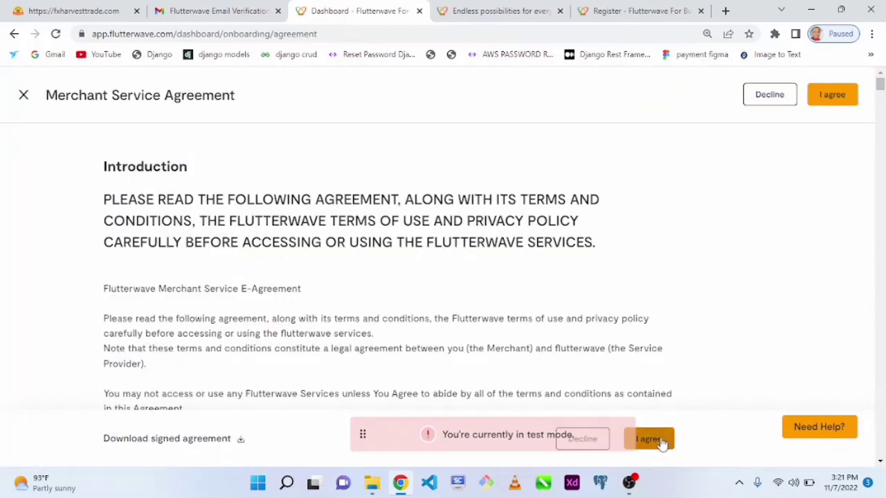
click(661, 440)
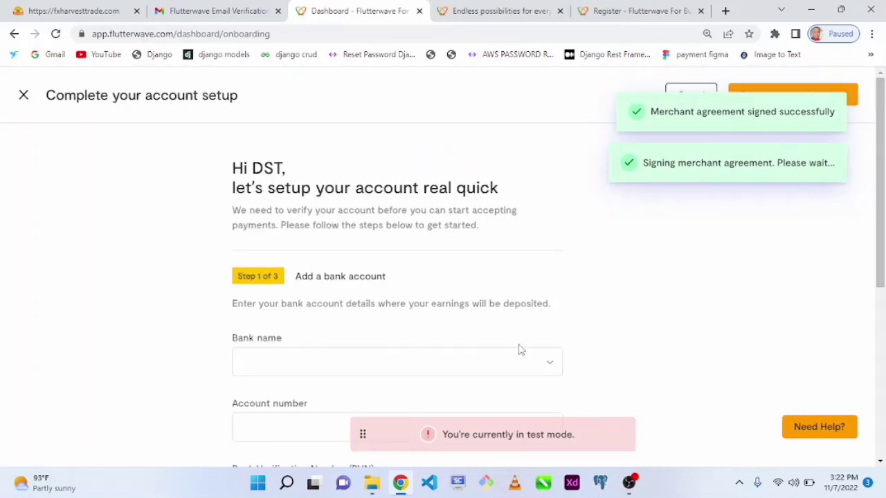
drag(881, 183, 883, 255)
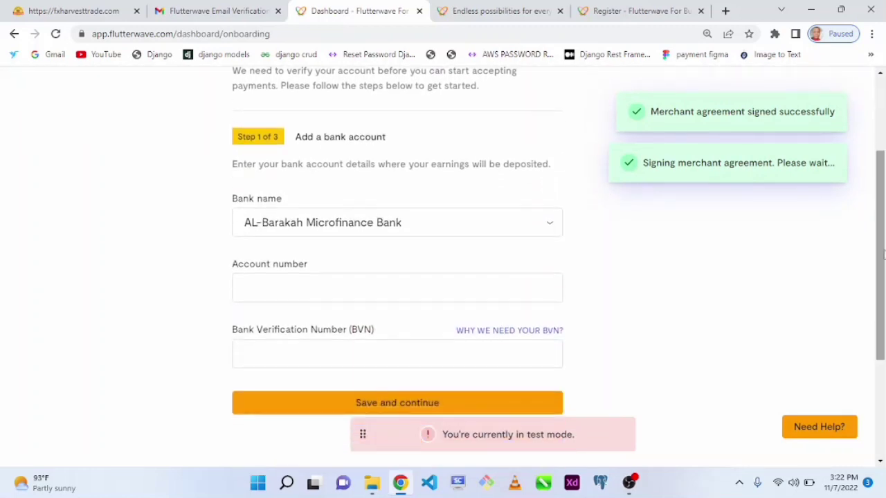
Try Access Bank as the payout bank and attempt to save.
click(297, 229)
text(ac)
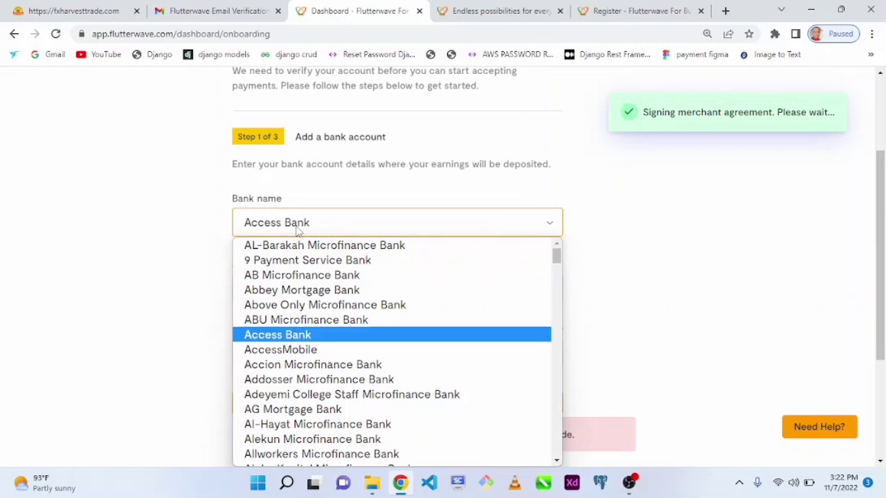
click(280, 335)
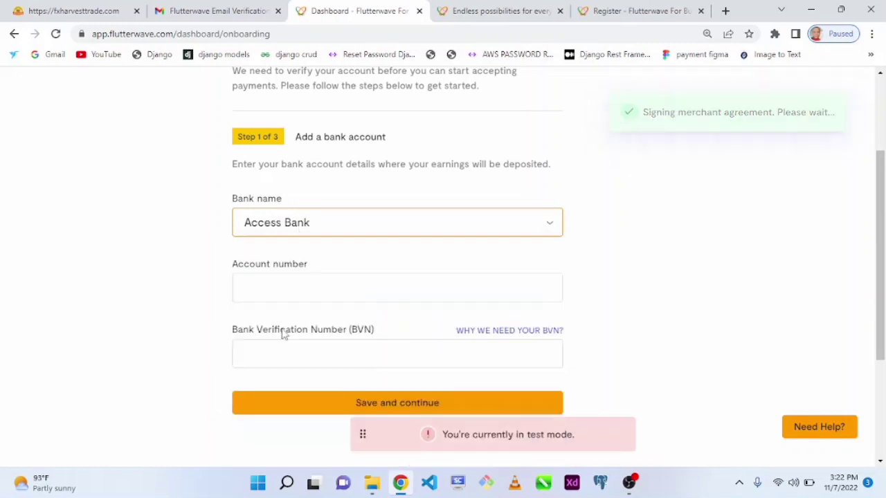
click(300, 283)
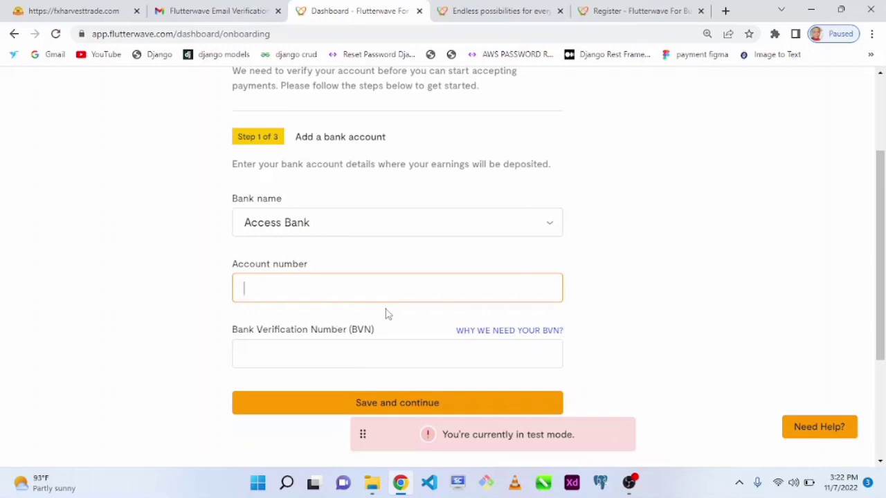
click(431, 404)
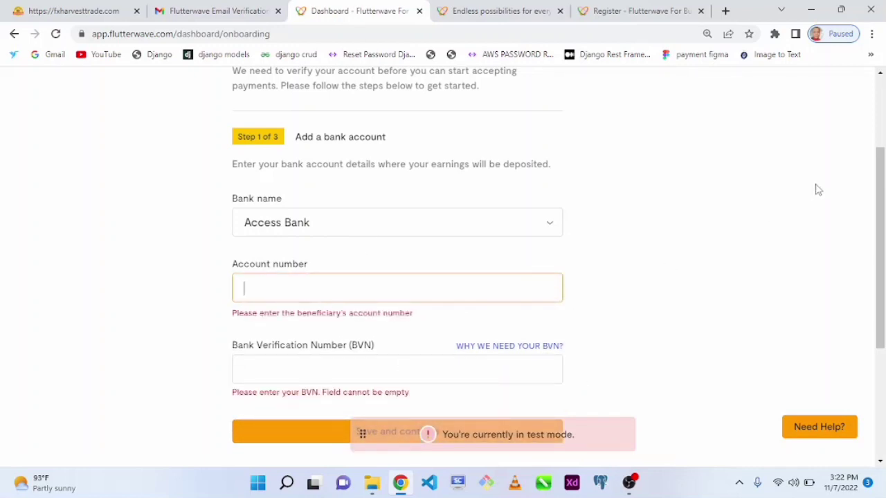
drag(882, 214, 883, 263)
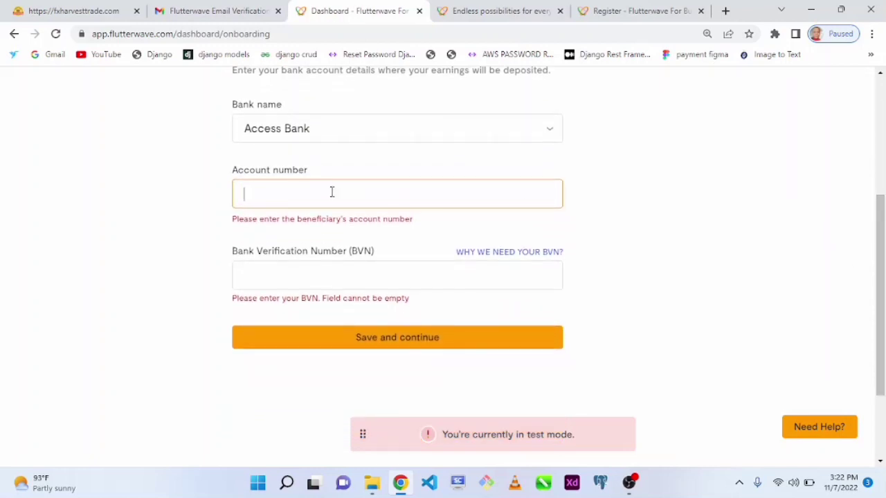
Select Sterling Bank PLC, enter the account number and BVN, and save.
click(298, 139)
text(ste)
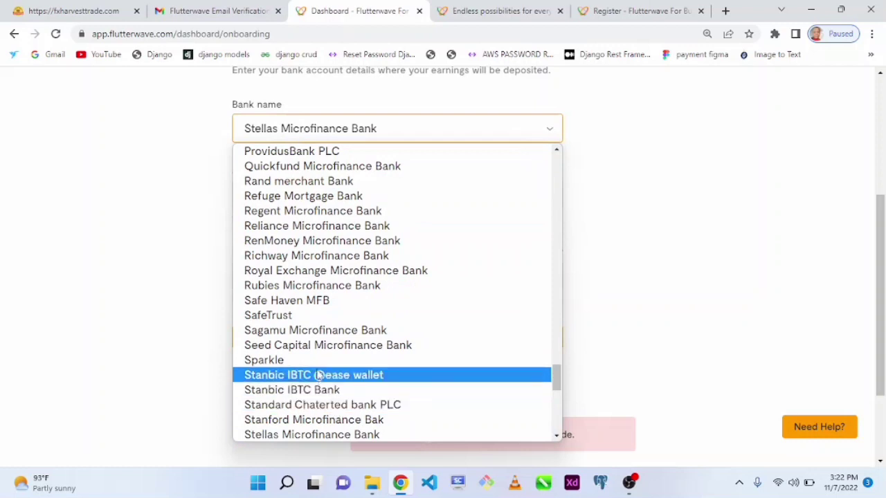
text(t)
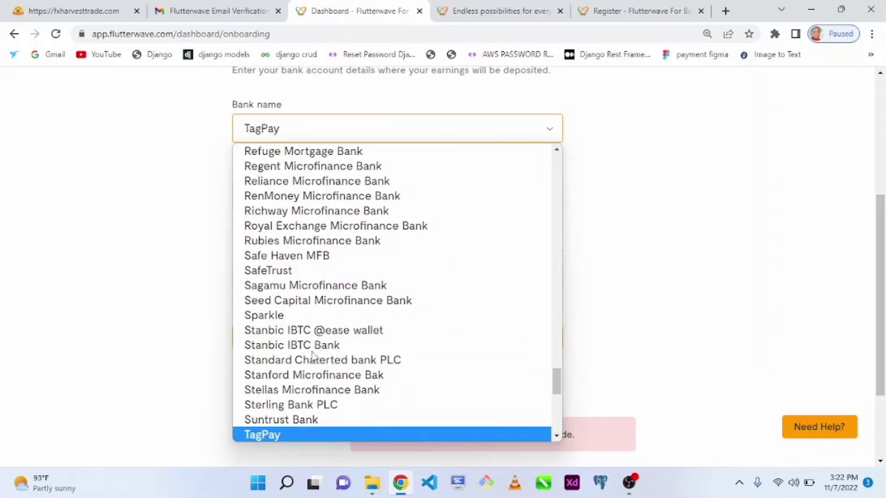
click(313, 405)
click(281, 199)
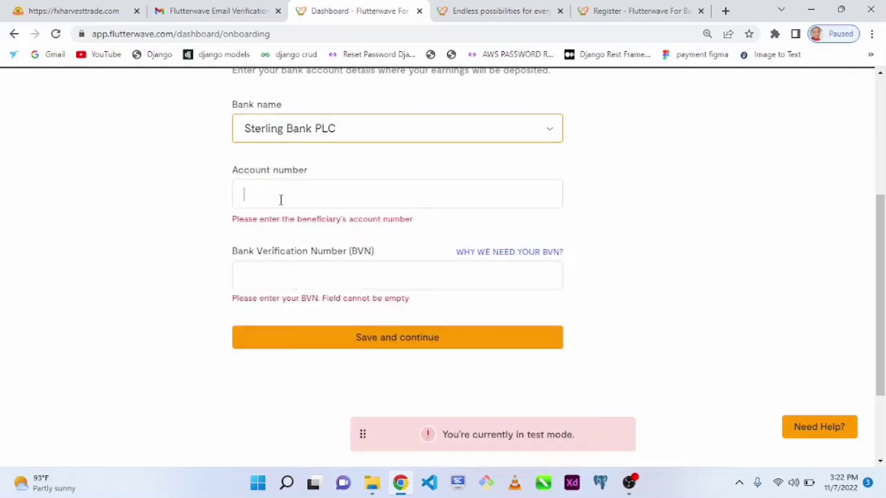
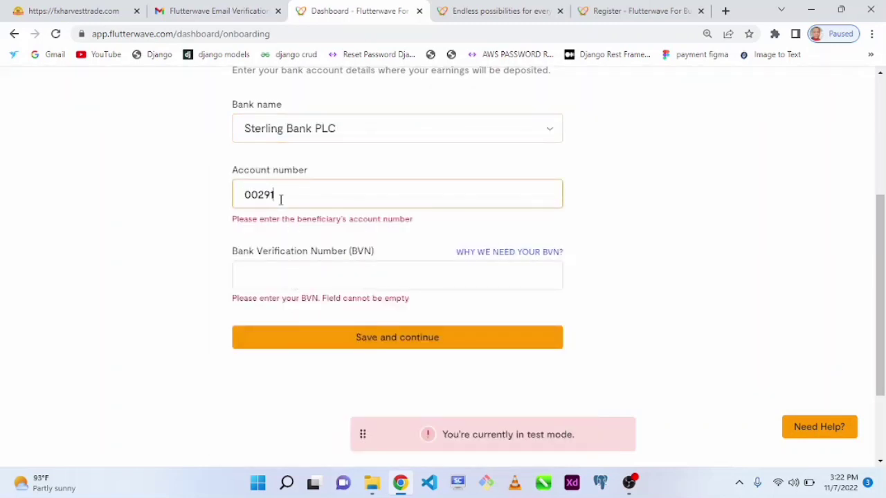
click(350, 267)
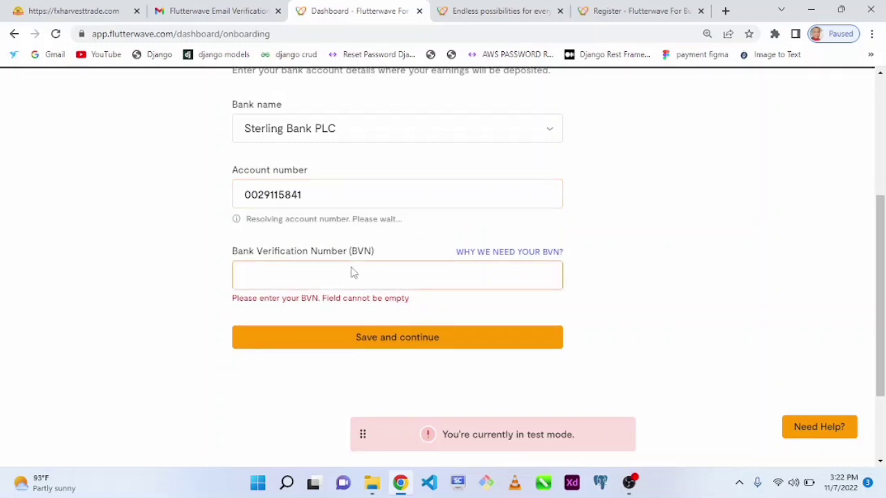
text(00000000000)
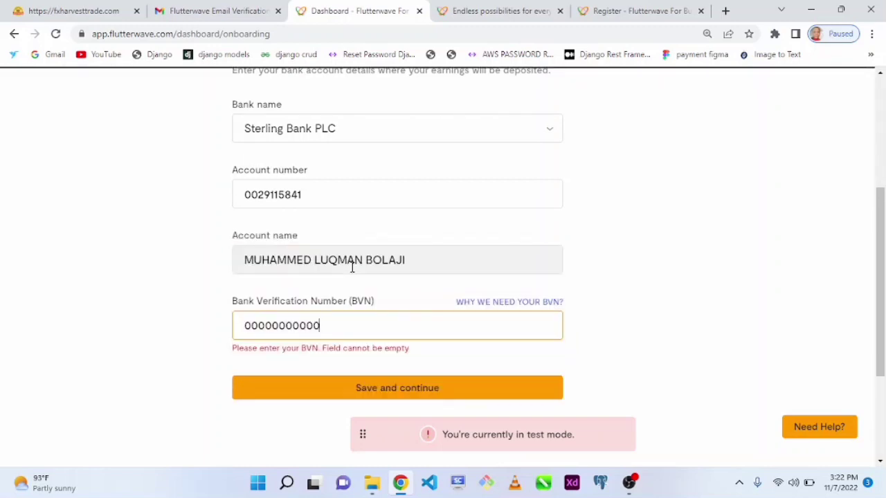
click(381, 387)
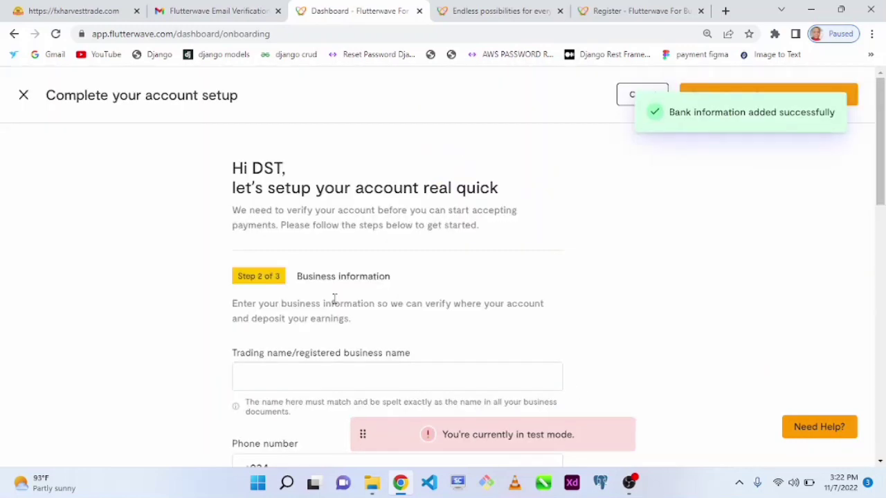
Enter DST TECHNOLOGY as the trading name.
drag(881, 136, 881, 188)
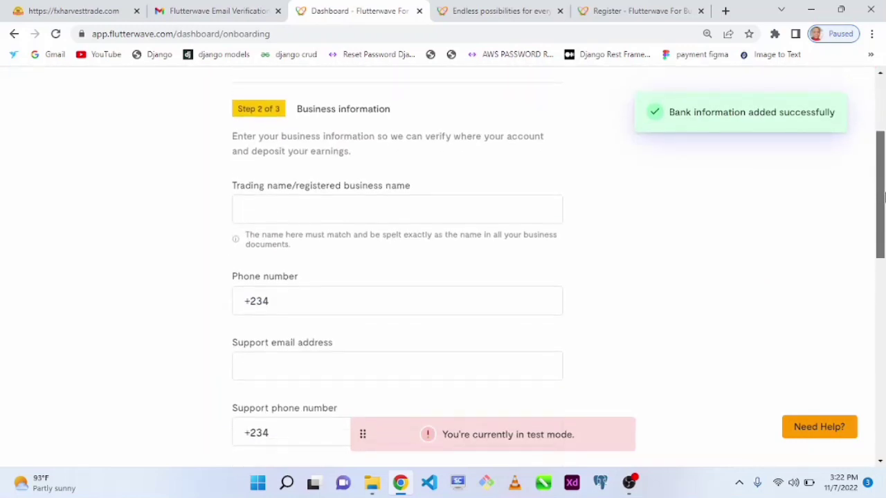
click(347, 201)
text(ds)
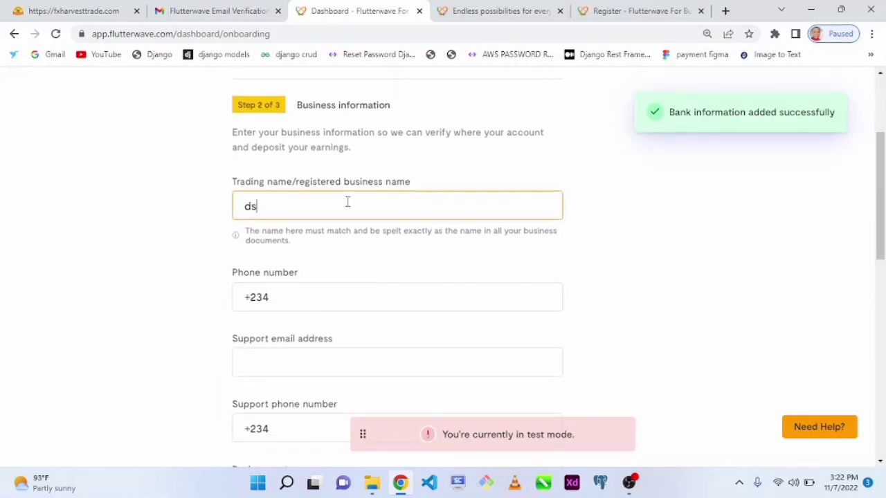
key(BackSpace)
key(BackSpace)
key(BackSpace)
key(BackSpace)
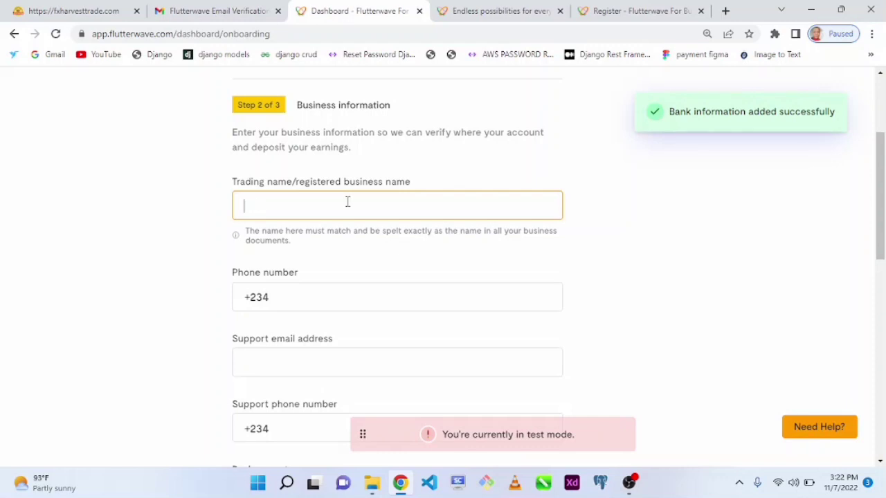
text(DST TECHNOLOGY)
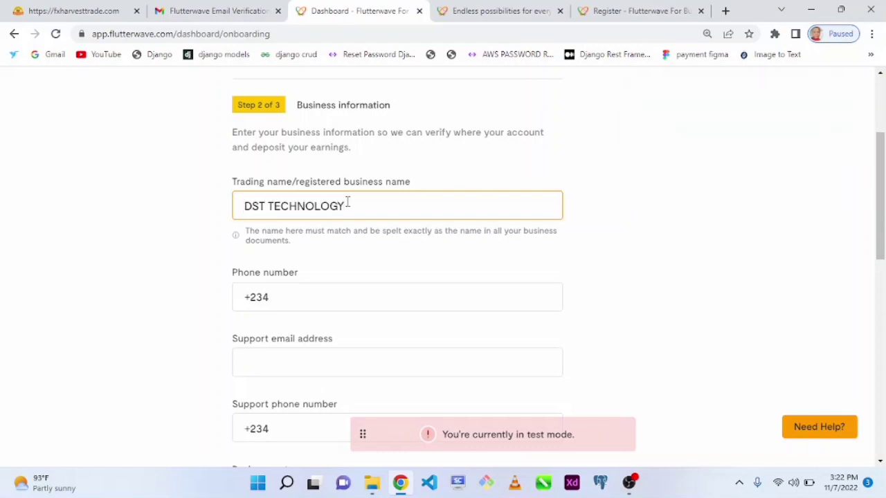
Type the business phone number and move to the support email field.
click(293, 309)
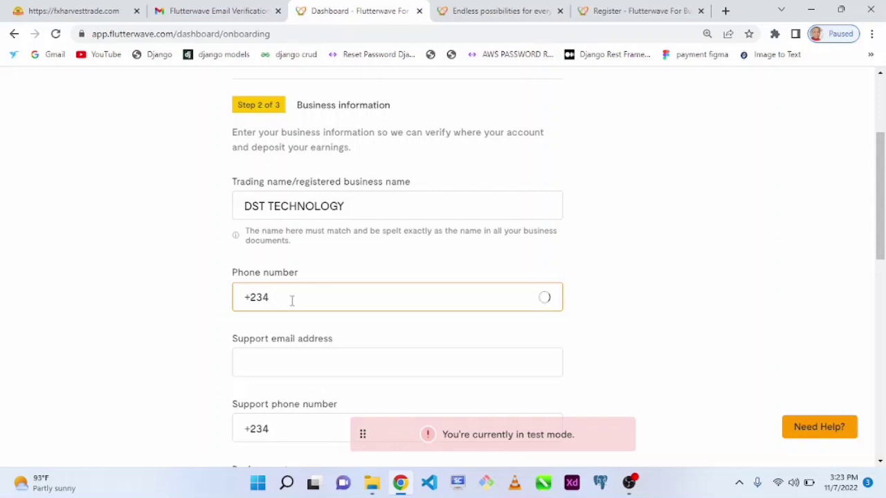
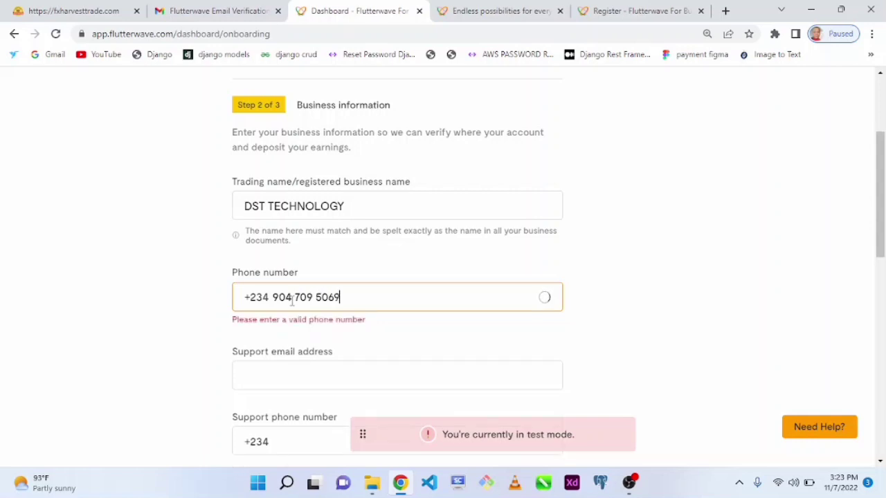
click(287, 362)
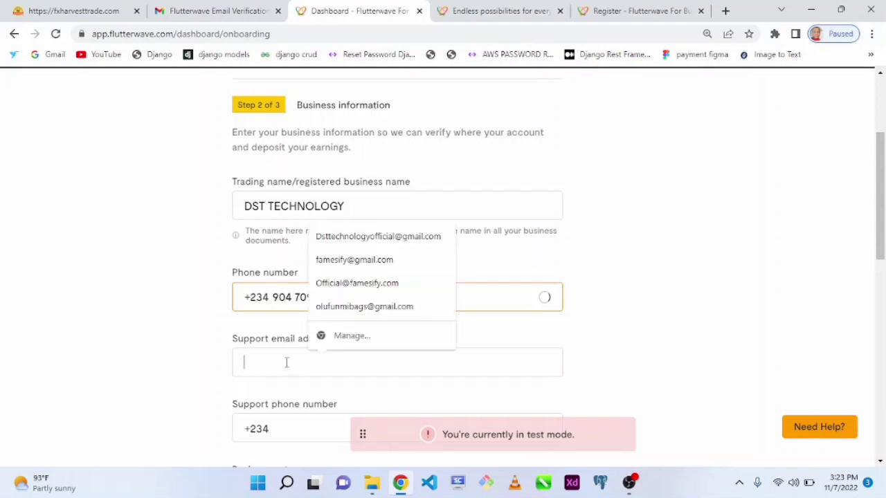
click(403, 281)
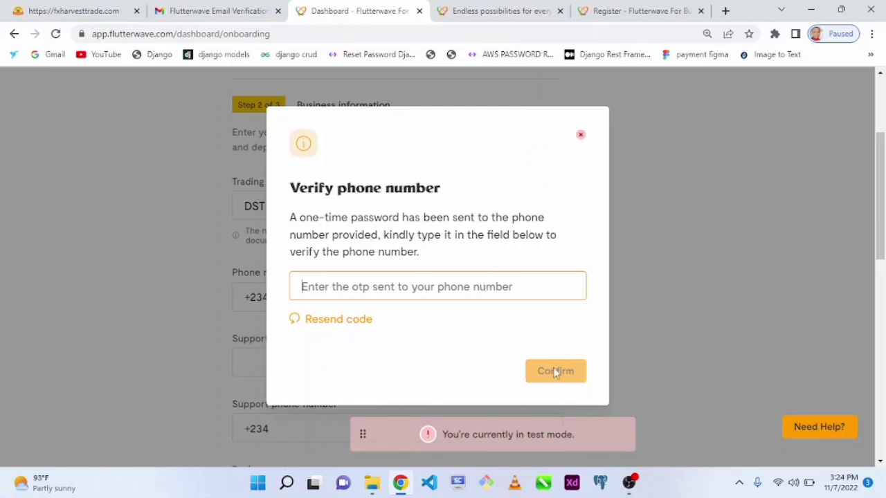
Dismiss the OTP prompt, autofill the support email, and reuse the business phone as support phone.
click(582, 136)
drag(883, 186, 883, 233)
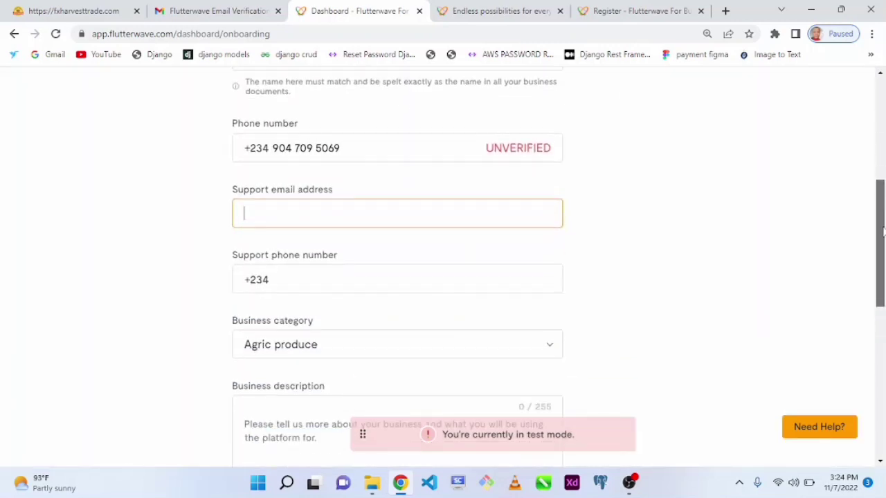
click(368, 205)
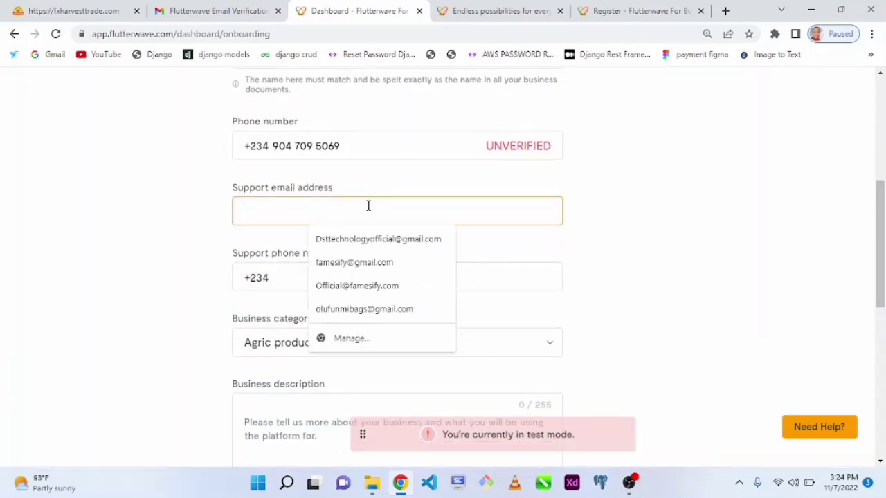
click(378, 239)
click(298, 278)
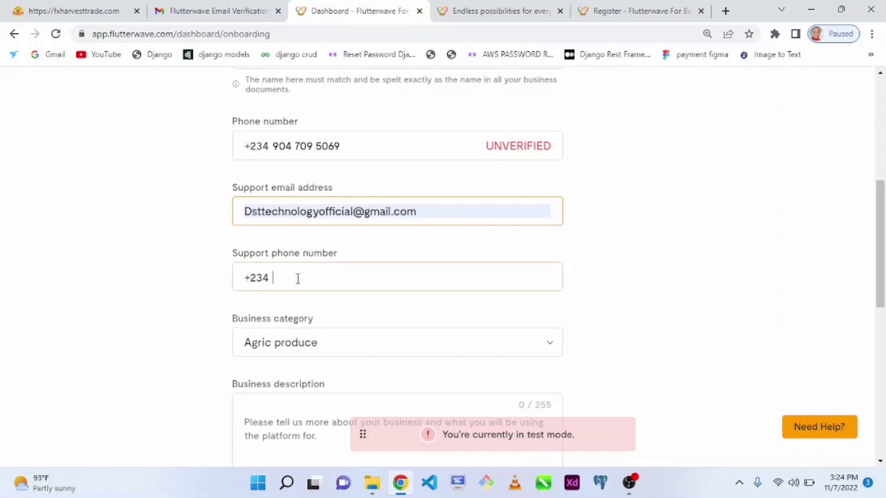
drag(346, 146, 251, 162)
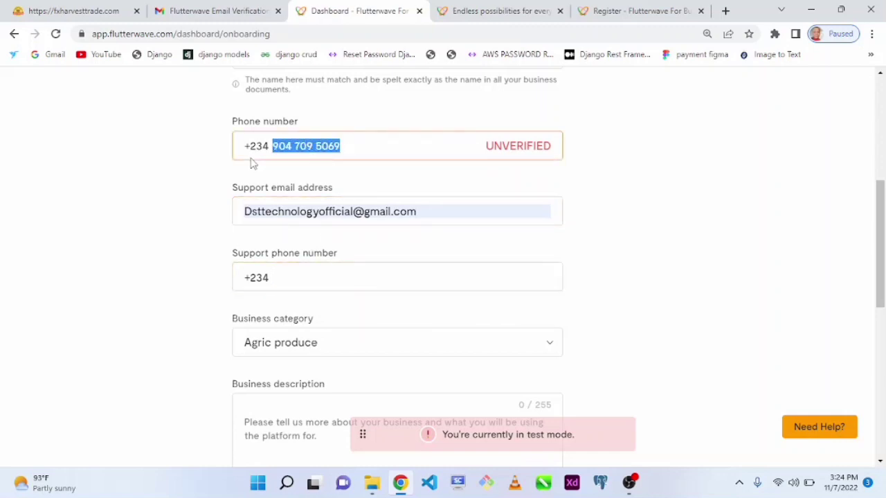
key(ctrl+c)
click(313, 280)
key(ctrl+v)
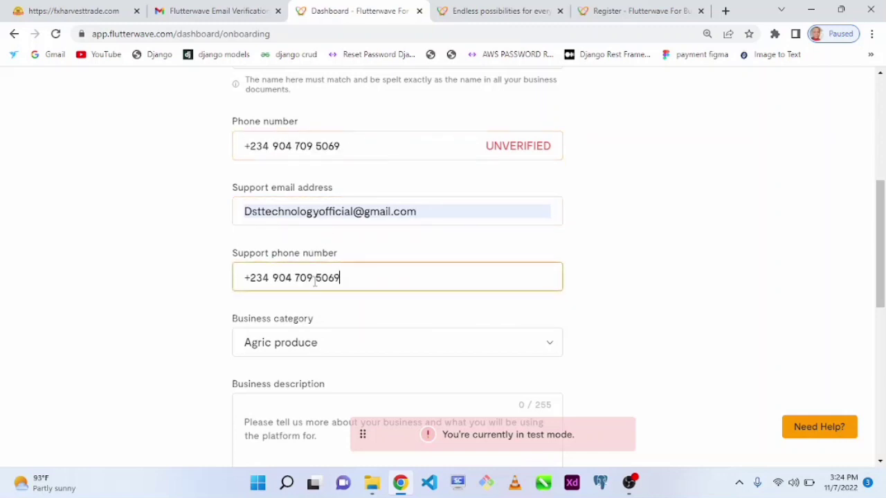
Set the business category to Education and write a short business description.
click(346, 353)
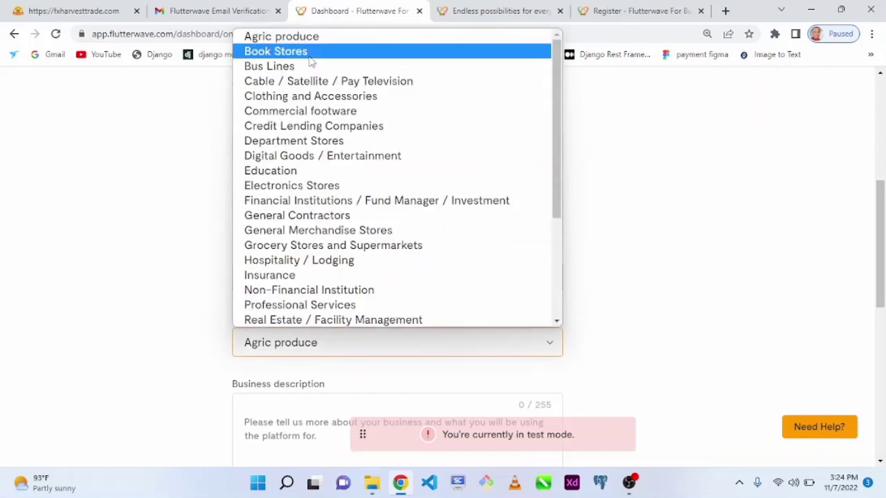
click(316, 171)
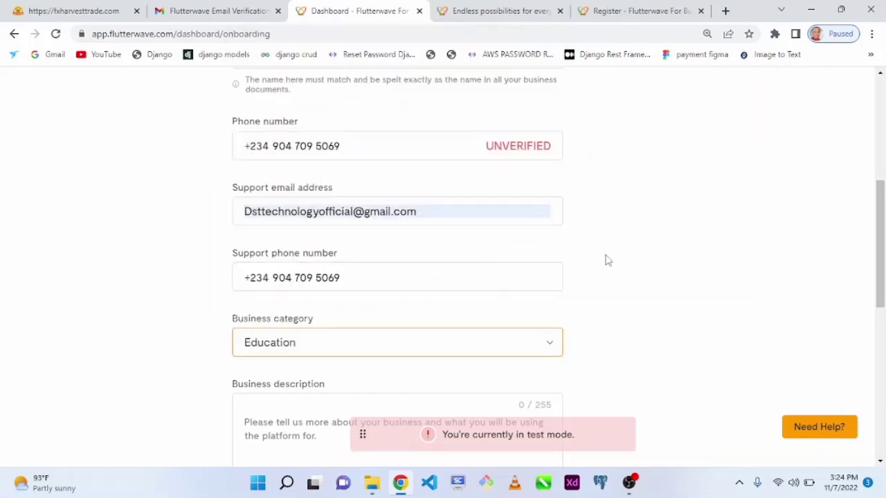
scroll(881, 251, down, 3)
click(448, 261)
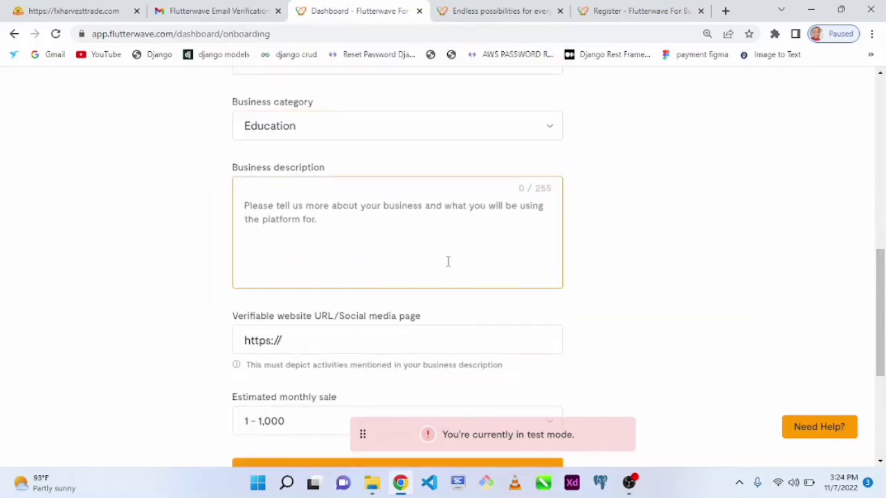
text(we)
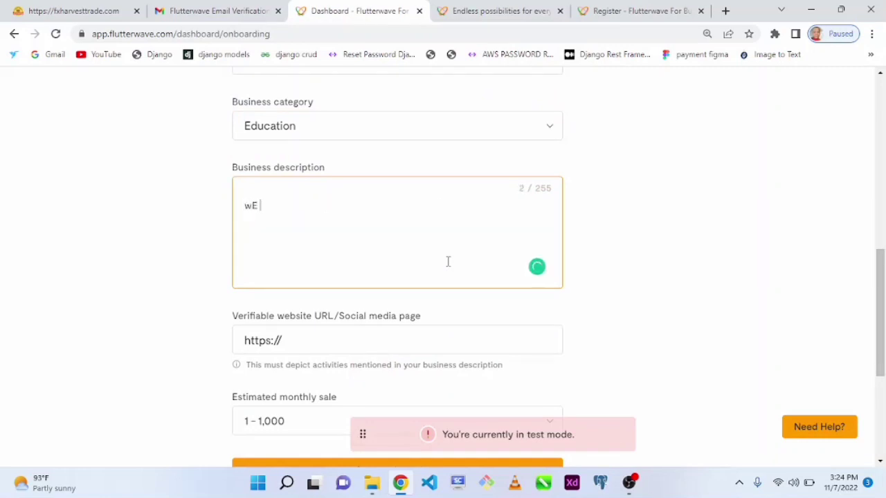
key(BackSpace)
key(BackSpace)
text(We teach digitals skills f)
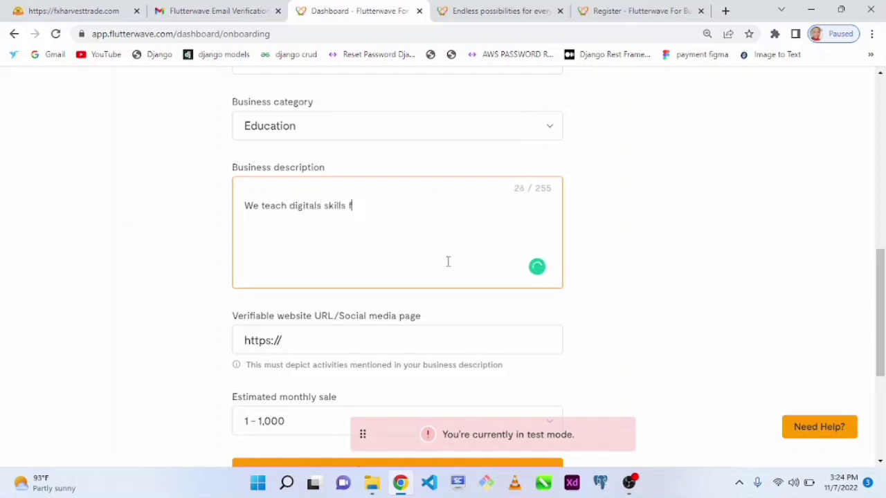
text(Africans)
key(BackSpace)
key(BackSpace)
click(326, 336)
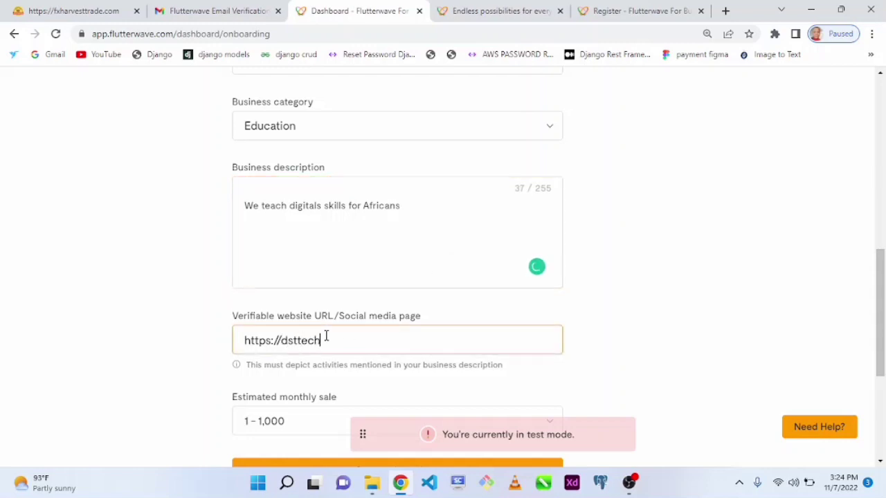
text(https://dsttechnology.com.ng)
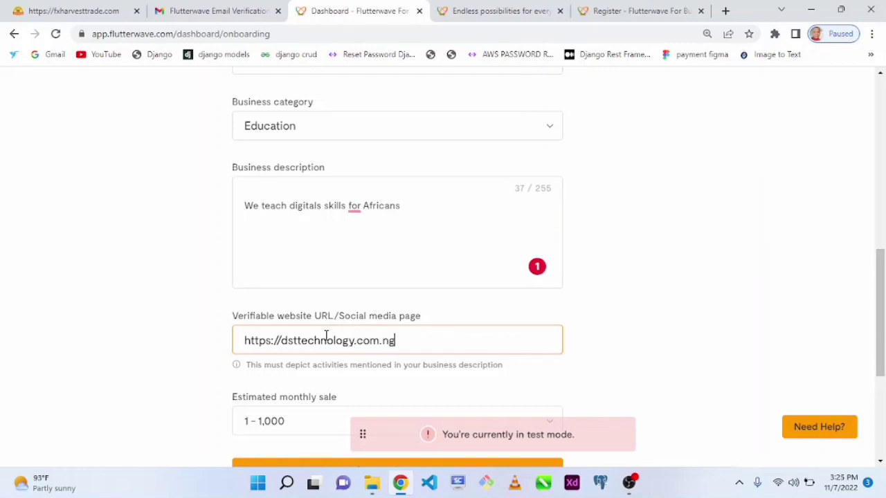
drag(876, 312, 865, 391)
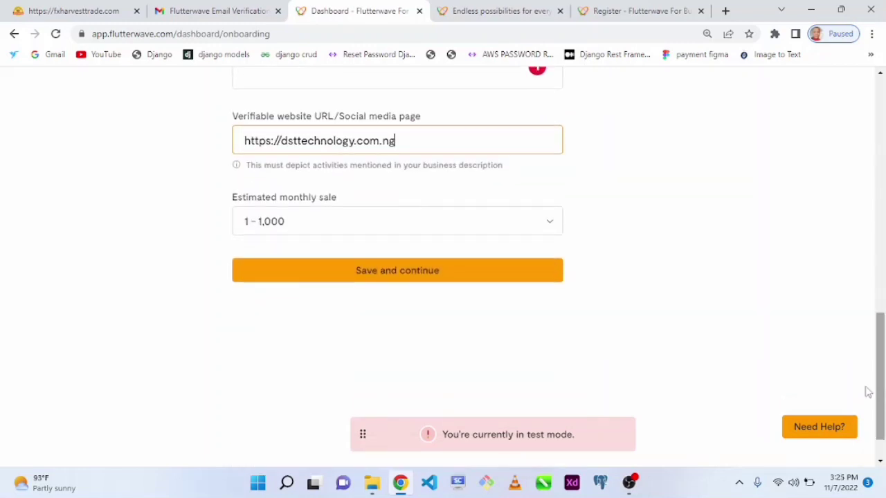
click(303, 223)
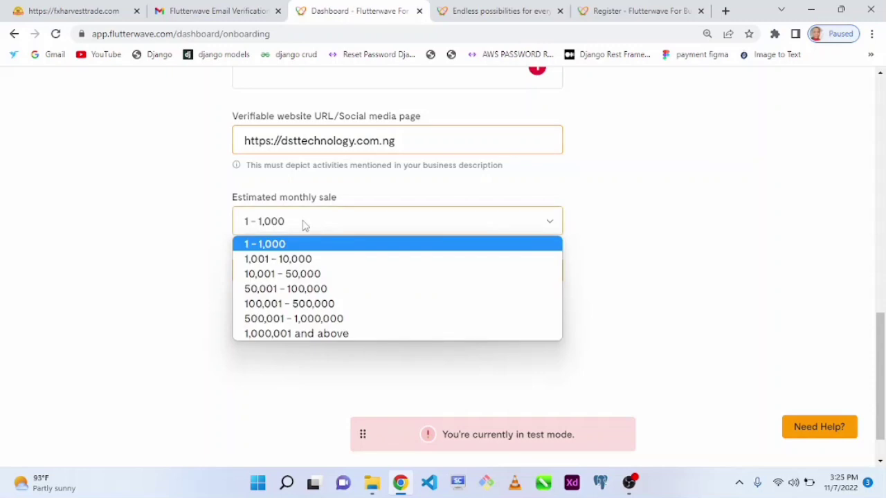
click(310, 297)
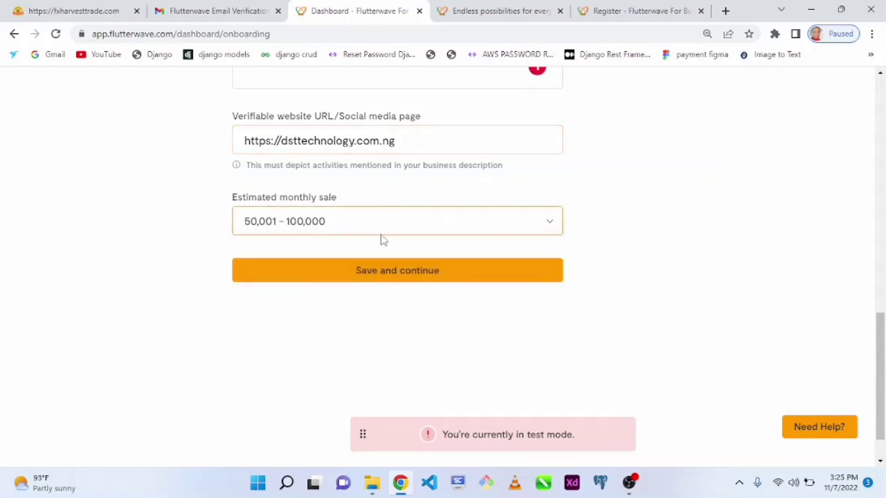
click(351, 218)
click(322, 305)
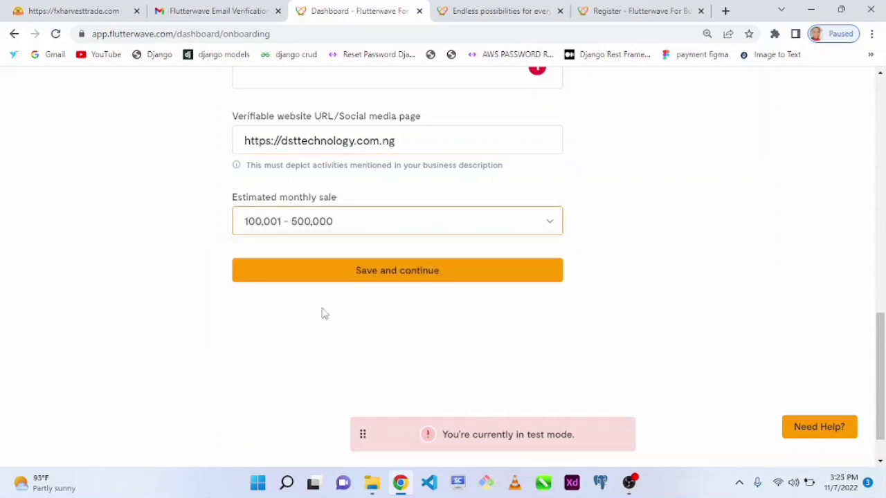
Try saving, then re-edit the phone number to request a new code.
click(510, 270)
key(ctrl+c)
click(359, 291)
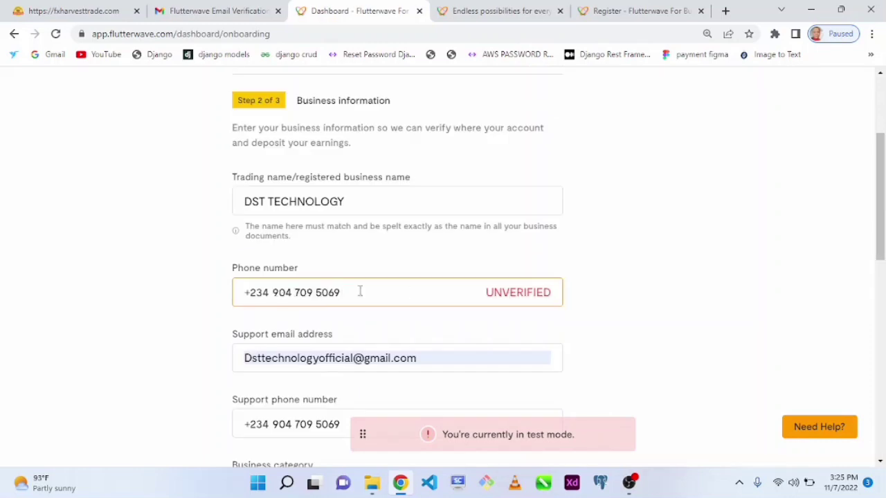
key(BackSpace)
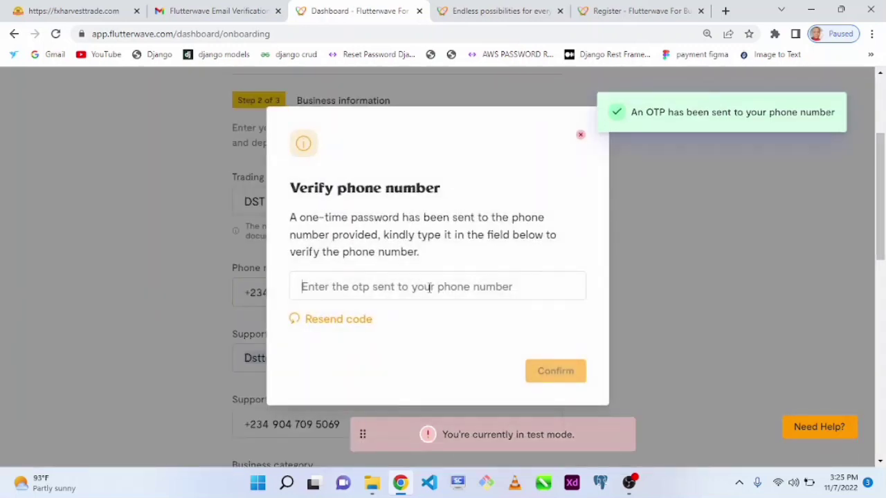
Confirm the business phone number with the one-time SMS code, then save the business information.
click(404, 298)
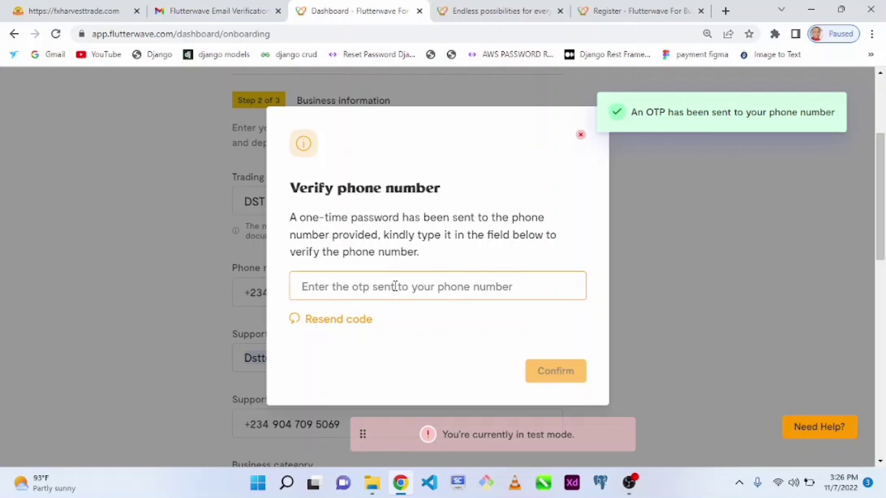
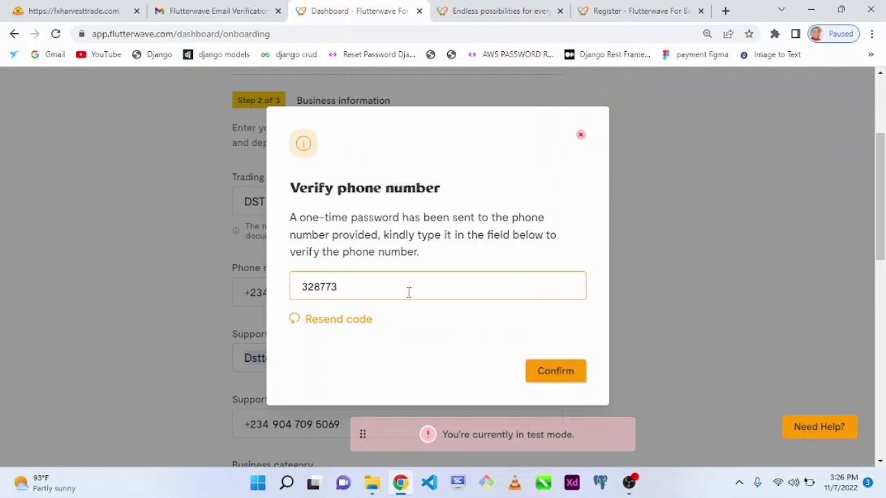
click(544, 370)
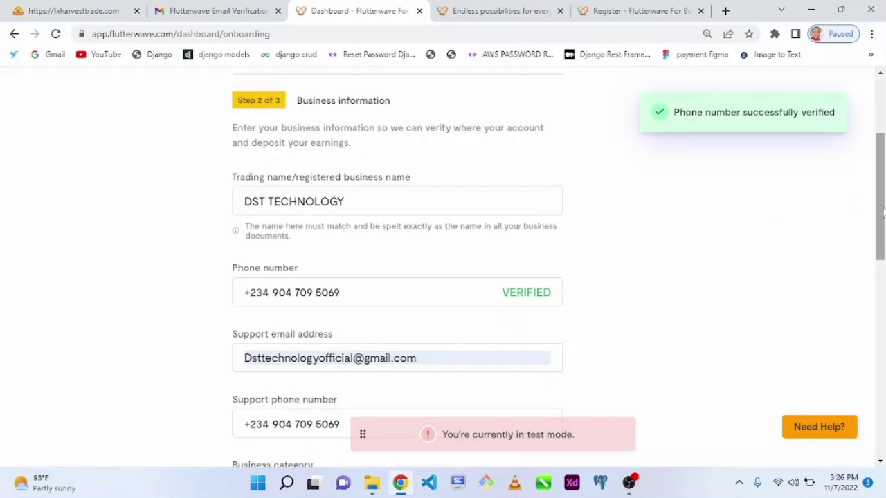
drag(882, 214, 882, 373)
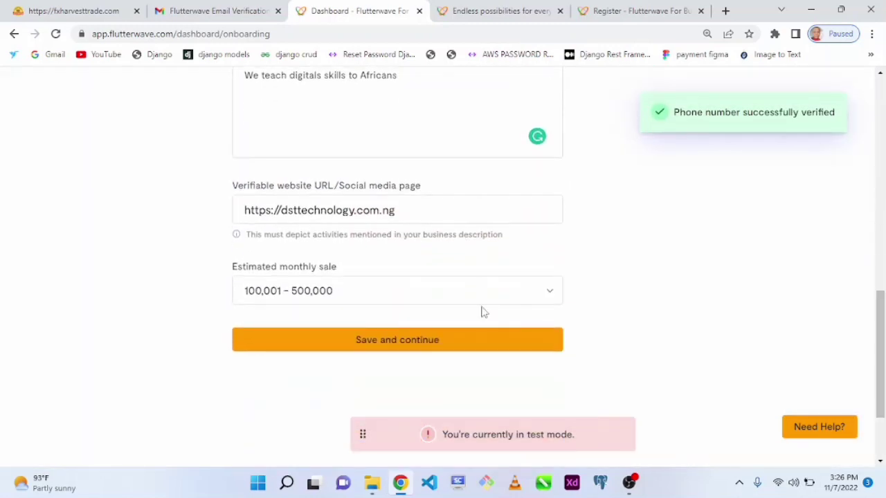
click(477, 339)
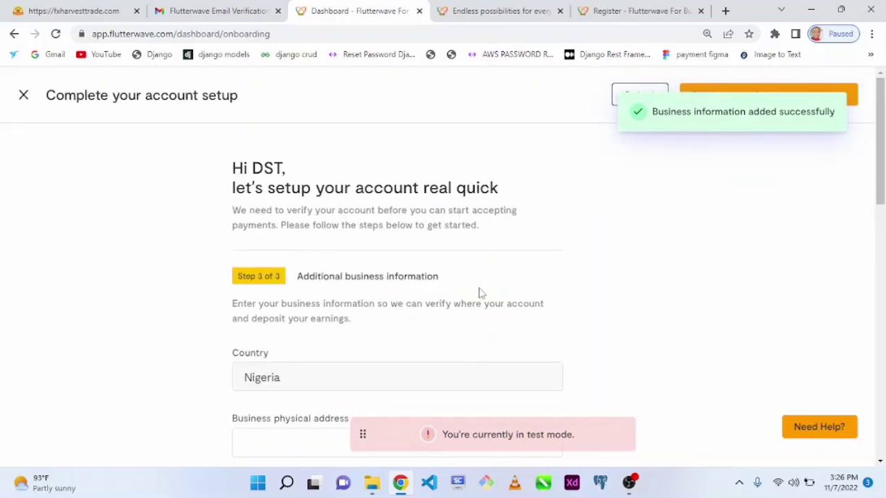
Autofill the business address from a saved entry and set the state to Abuja Federal Capital Territory.
drag(881, 146, 881, 206)
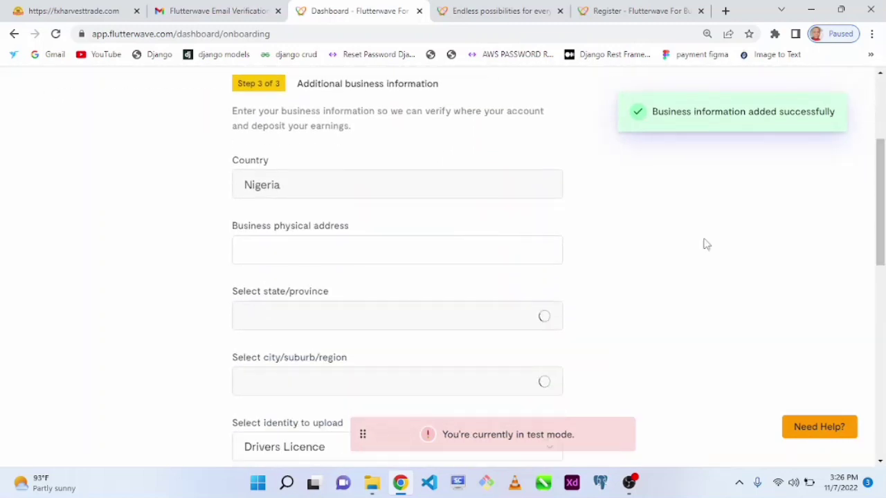
click(459, 254)
click(616, 331)
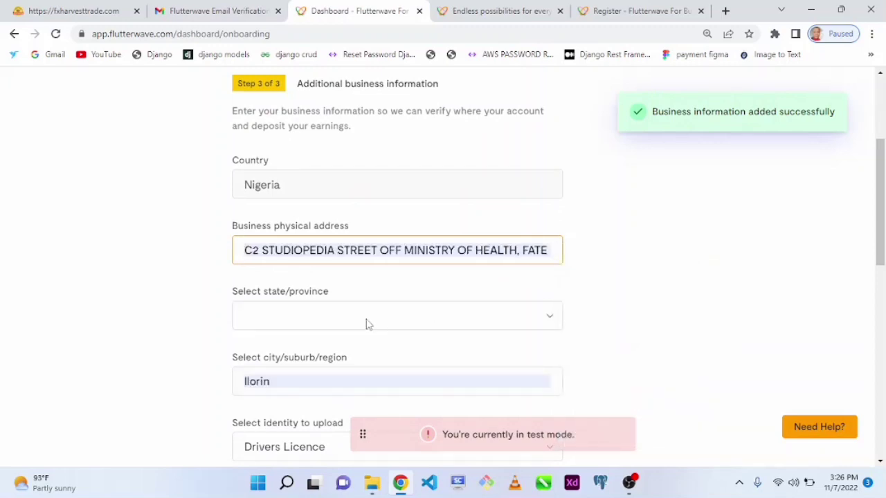
click(367, 325)
click(272, 29)
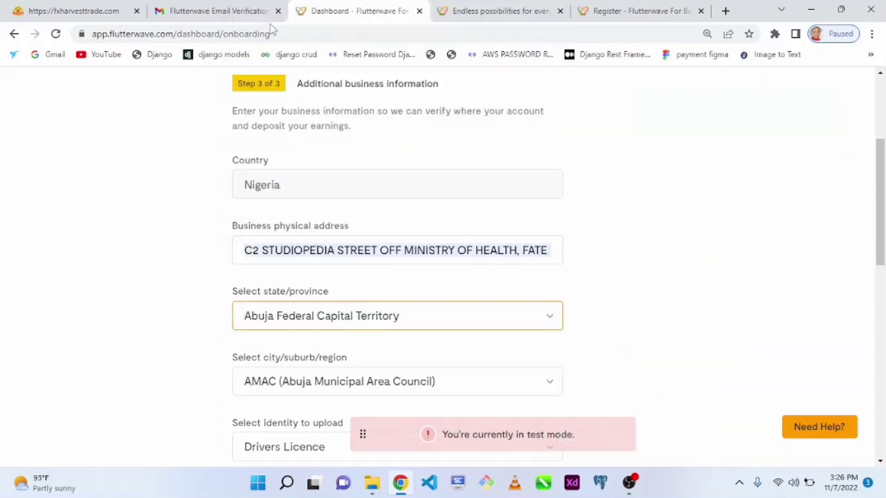
Upload the gettyimages picture as a National Identity Card copy and save the details.
drag(878, 234, 814, 291)
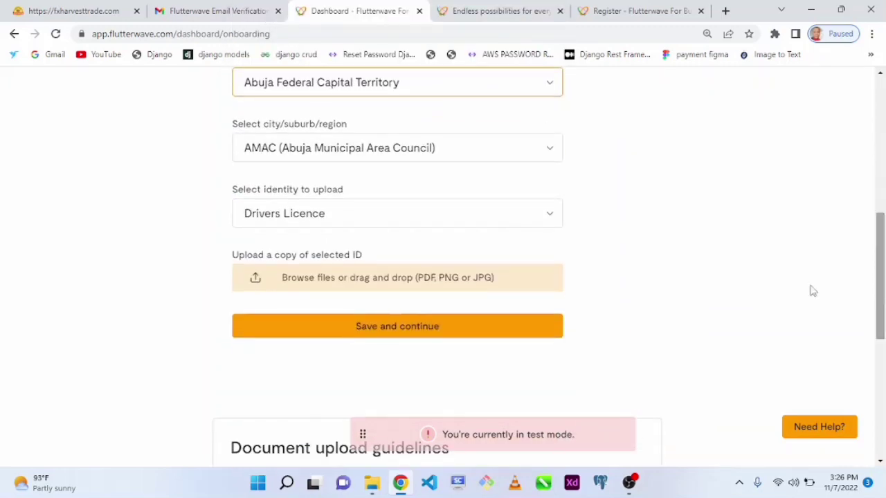
click(362, 286)
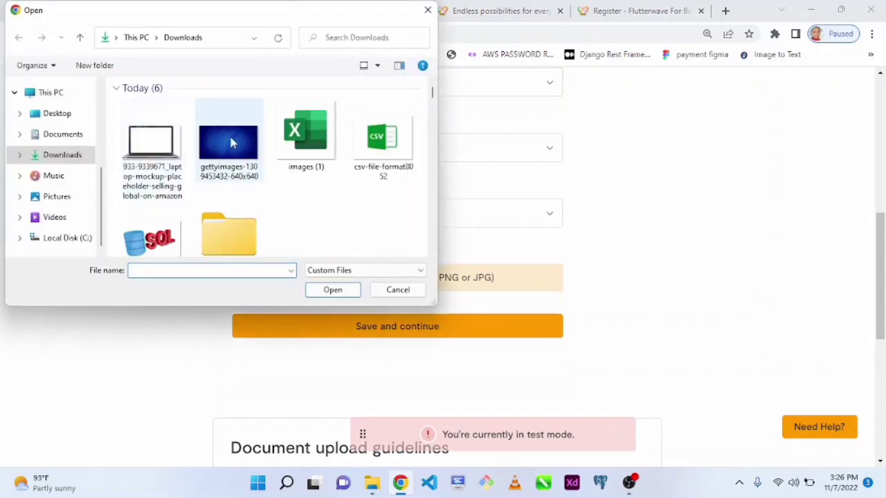
double_click(232, 143)
click(356, 212)
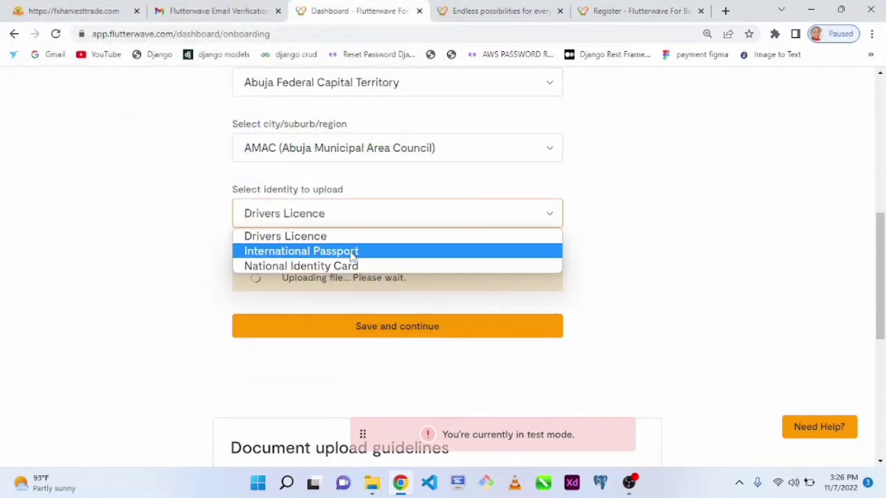
click(350, 265)
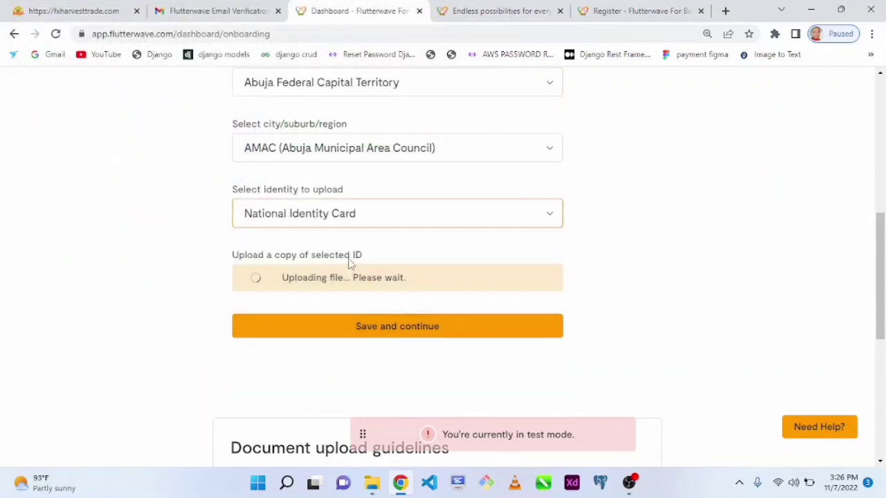
click(366, 336)
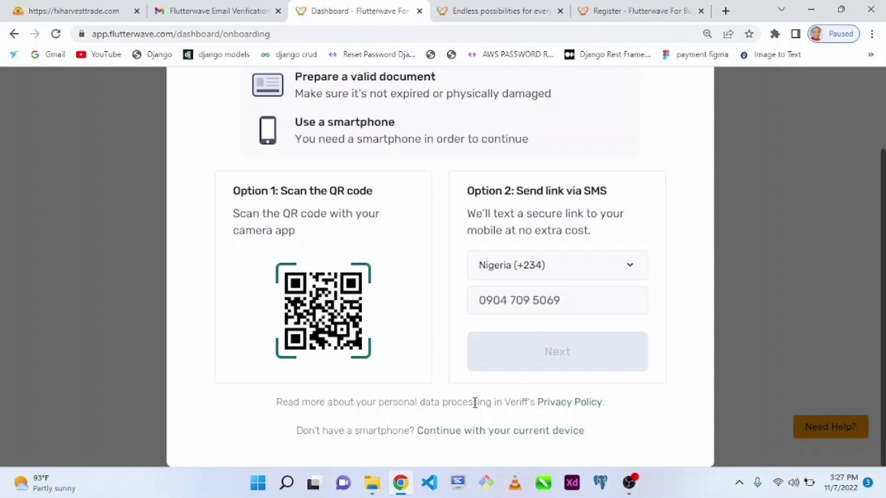
Attempt identity verification on this device, allowing camera and microphone access, then retry after the error.
click(531, 434)
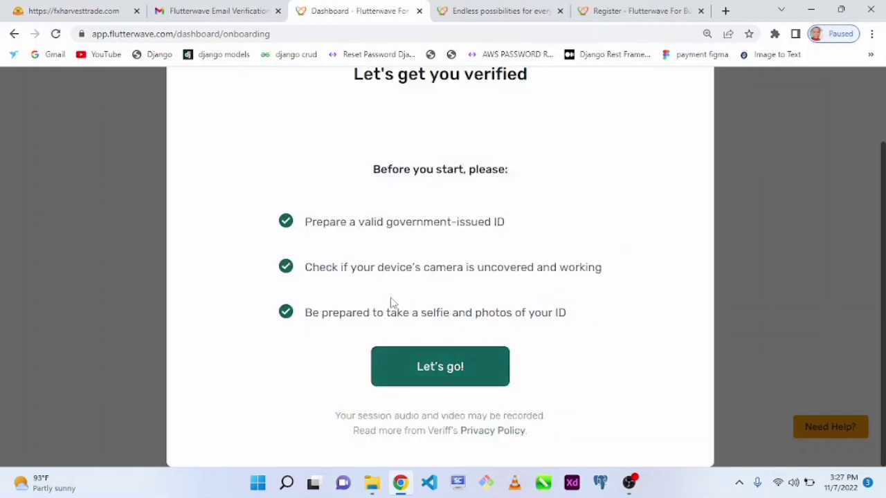
scroll(884, 241, up, 1)
drag(884, 238, 885, 293)
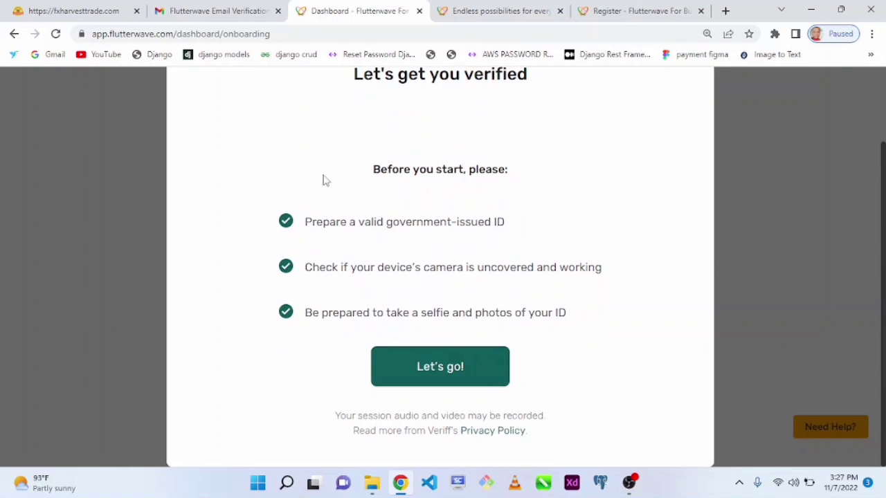
click(446, 370)
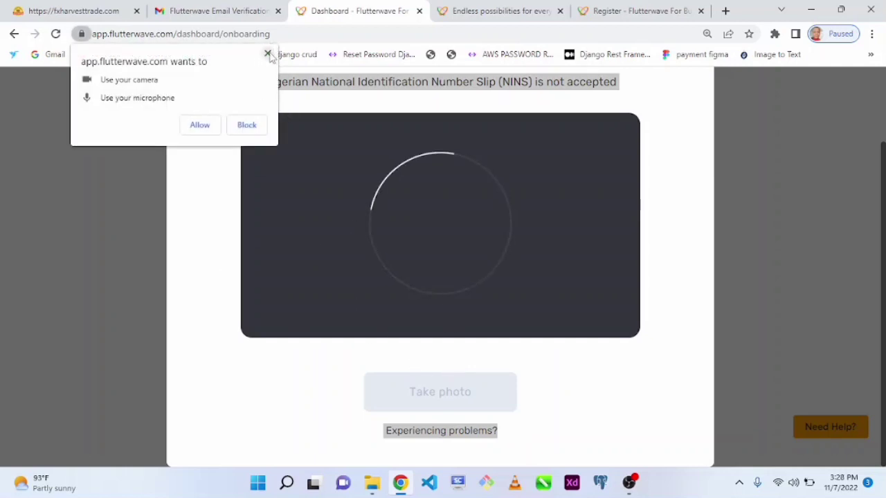
click(202, 124)
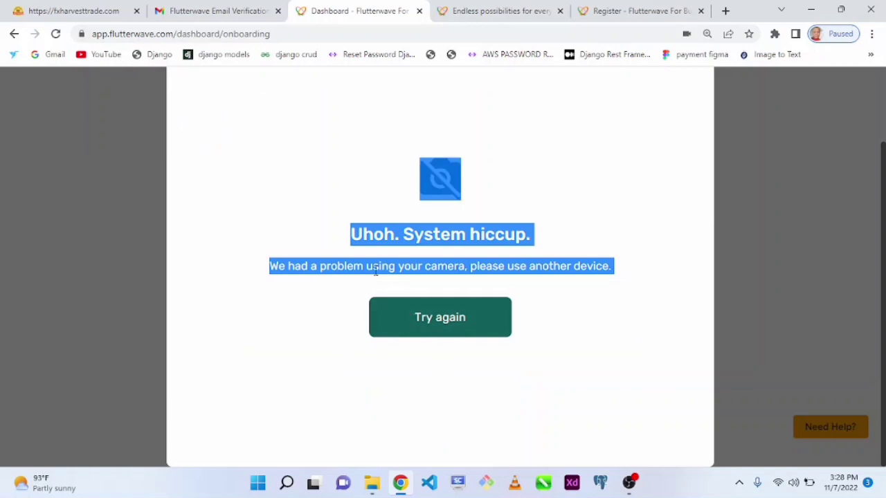
click(584, 394)
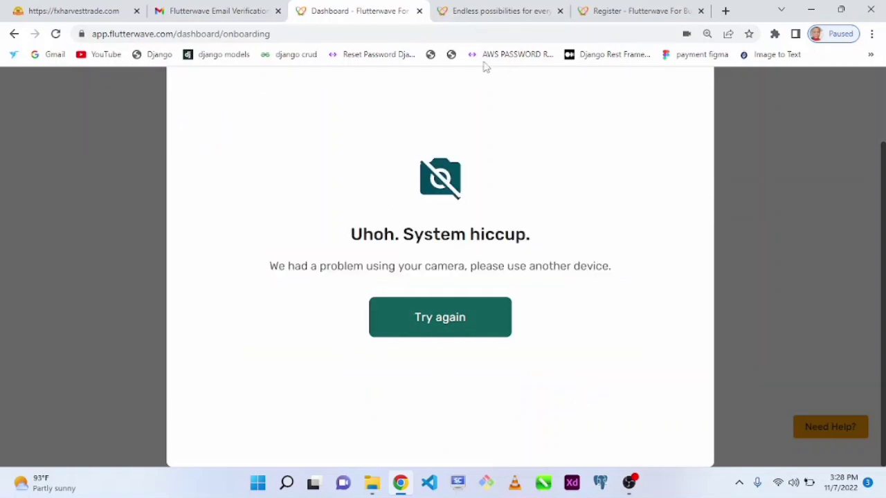
click(461, 317)
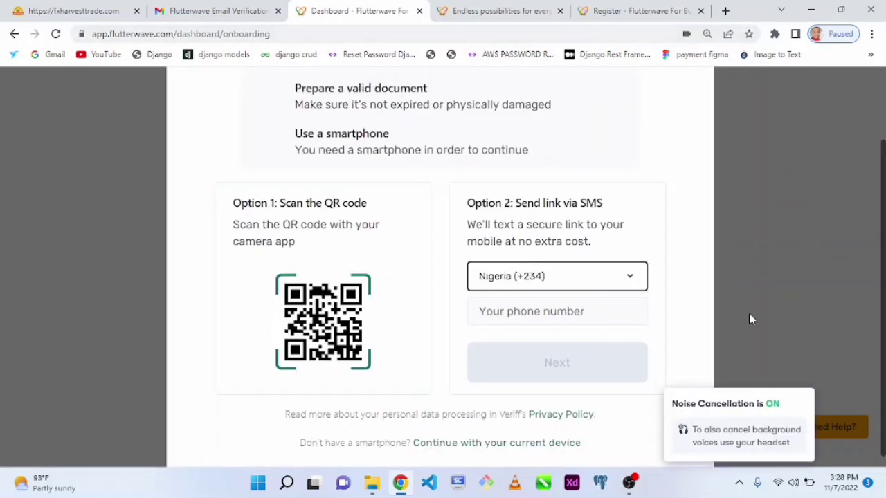
Paste the suggested Nigeria (+234) mobile number into the SMS link field.
click(562, 298)
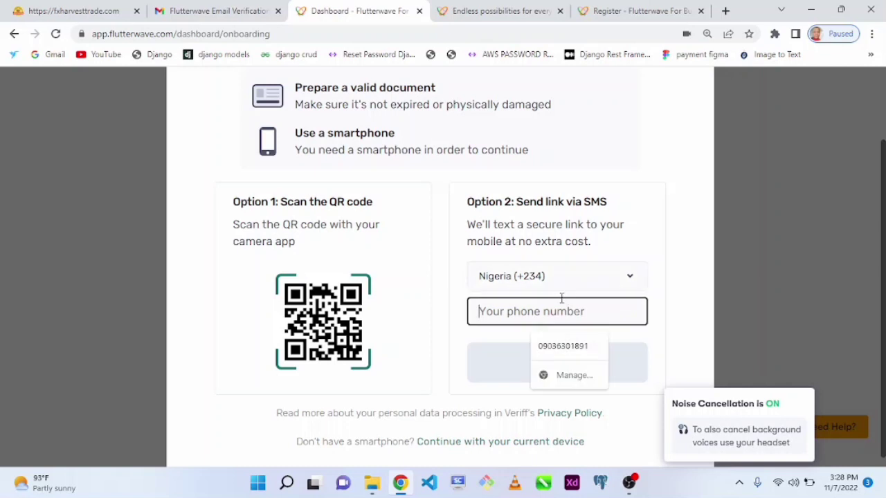
key(ctrl+v)
click(566, 367)
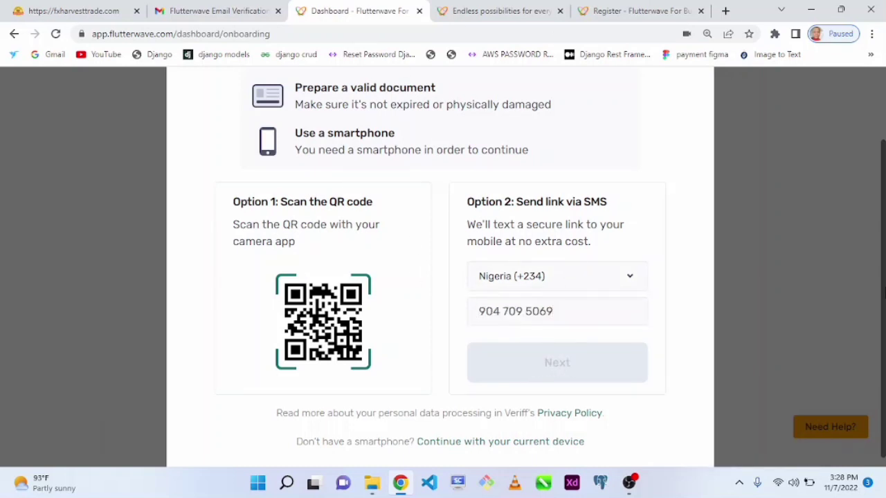
scroll(883, 351, down, 1)
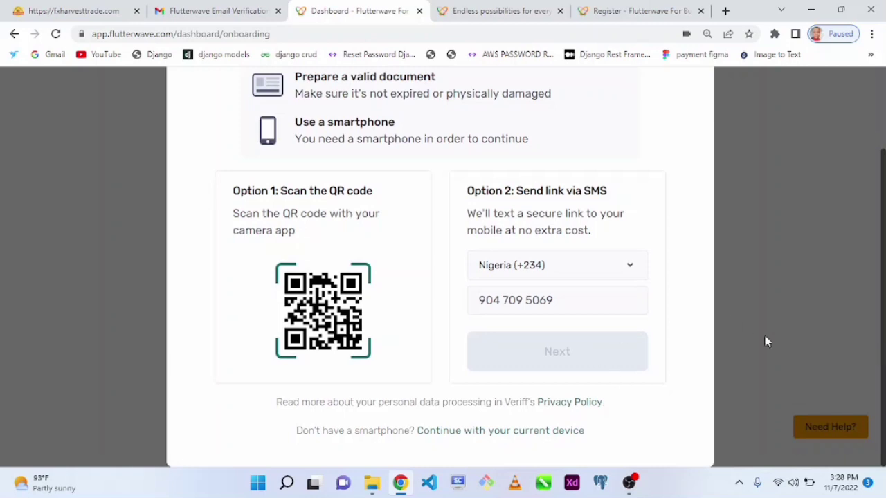
scroll(876, 198, up, 3)
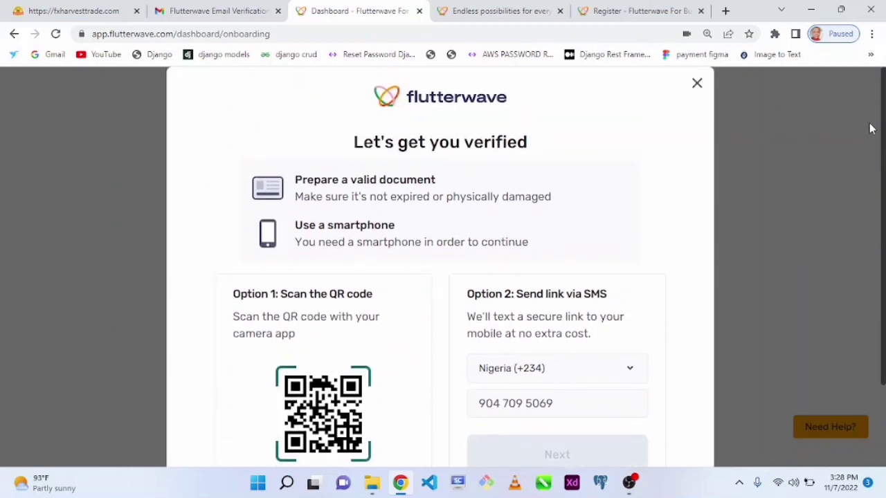
Exit the Veriff verification window, dismiss the Krisp notification, and review the Step 3 form.
click(697, 84)
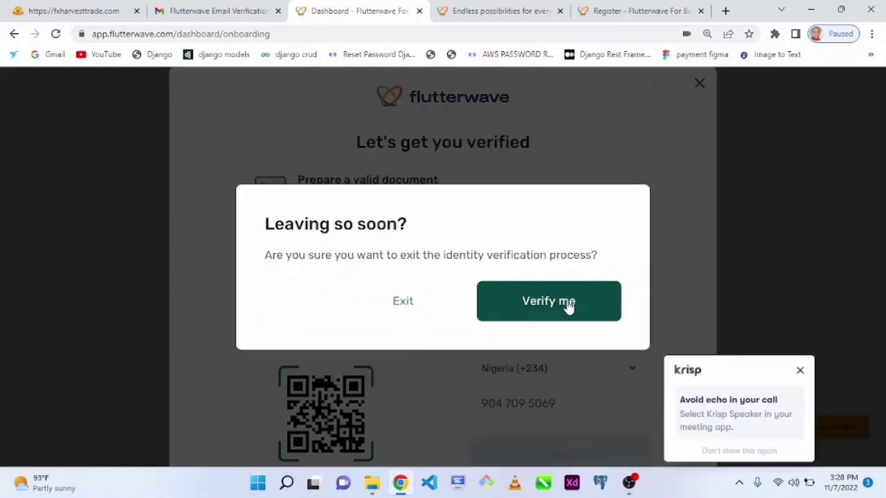
click(421, 310)
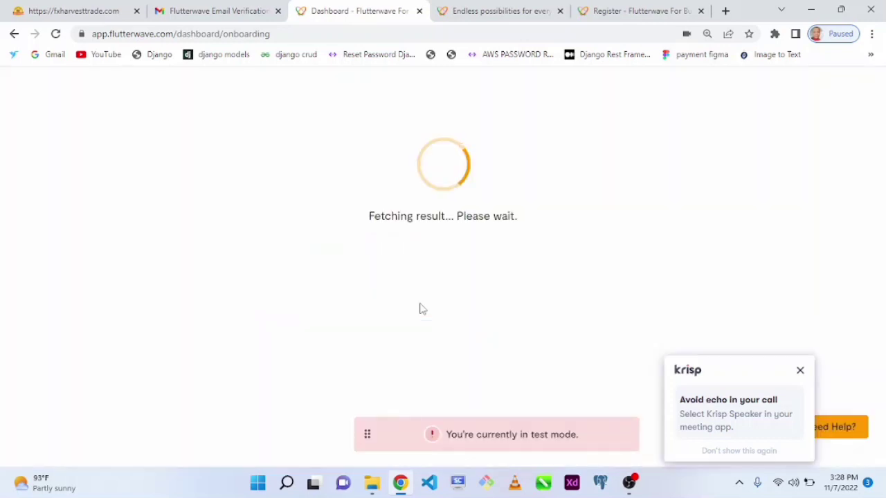
click(799, 372)
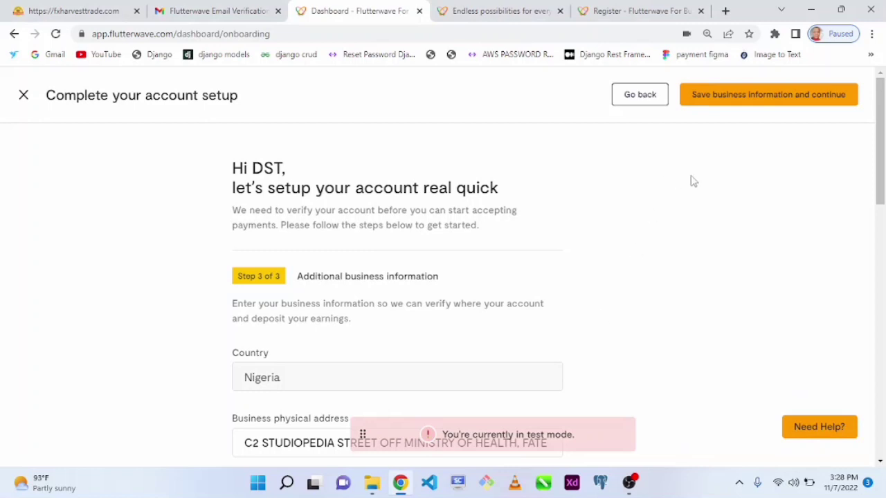
drag(881, 182, 883, 411)
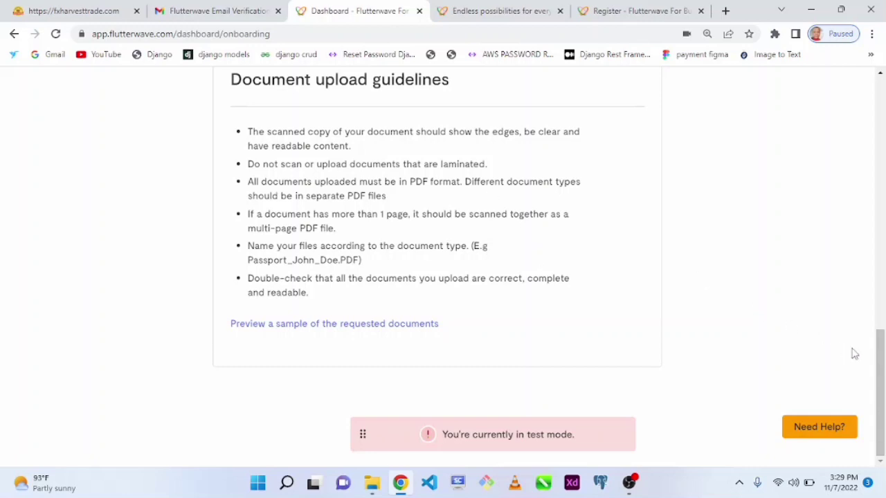
drag(881, 370, 750, 259)
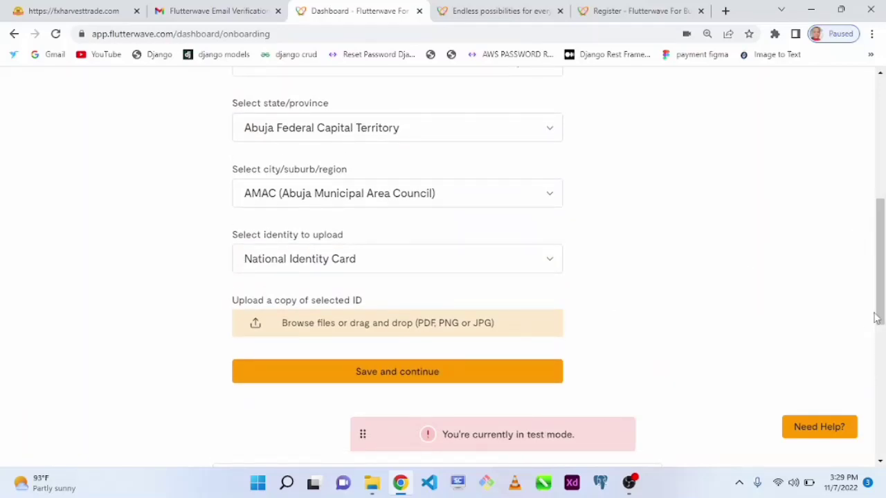
drag(880, 318, 846, 132)
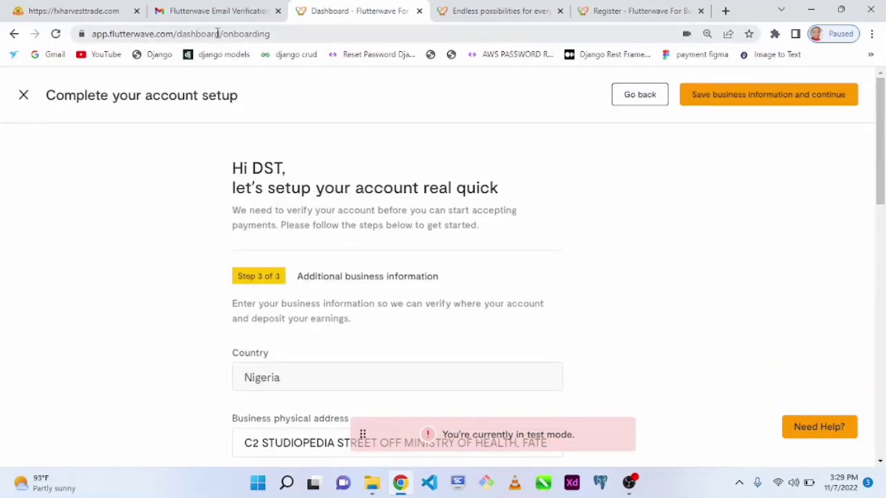
Delete /onboarding from the web address to load the main dashboard.
drag(218, 33, 334, 33)
key(BackSpace)
key(Return)
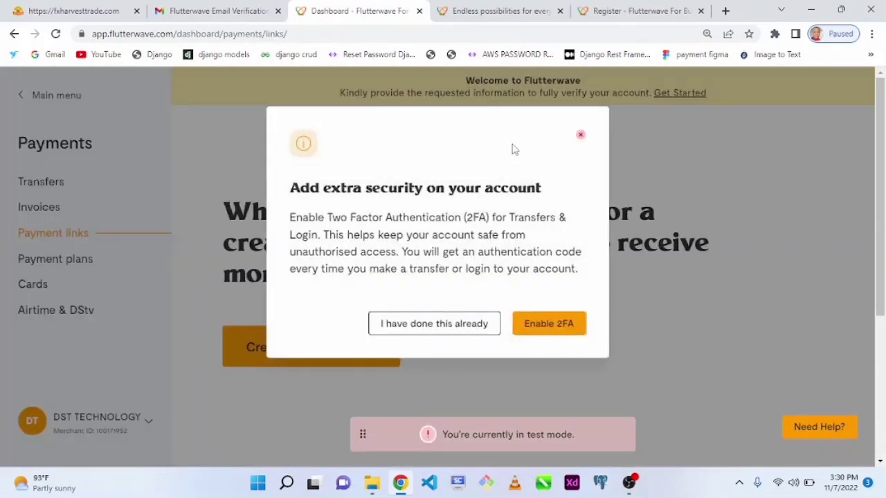
Close the Add extra security modal and scroll through the test-mode Payment links page.
click(581, 136)
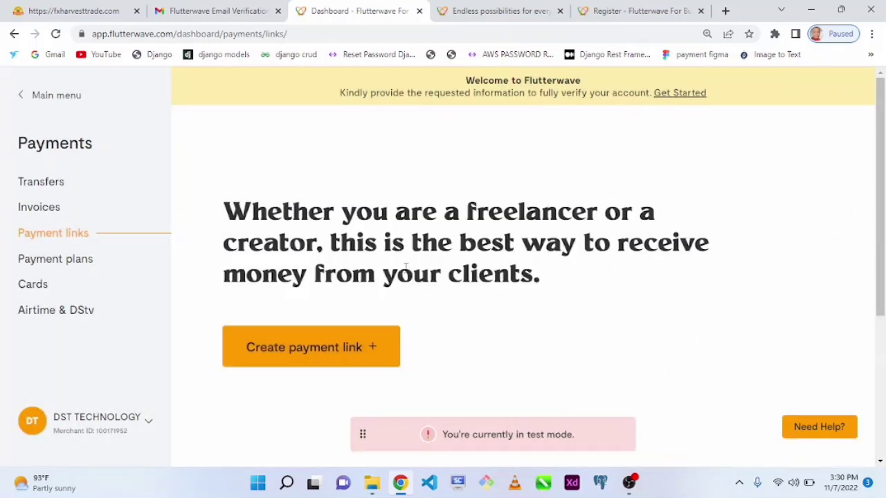
drag(884, 256, 884, 221)
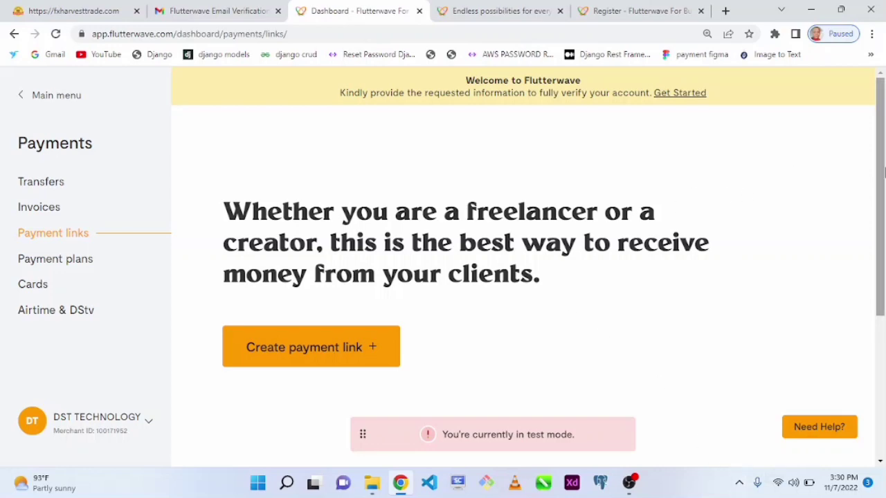
drag(881, 173, 859, 162)
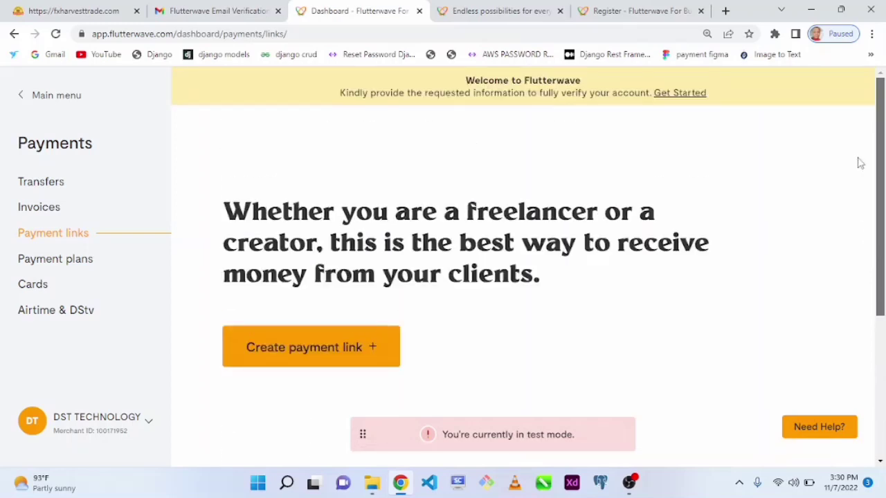